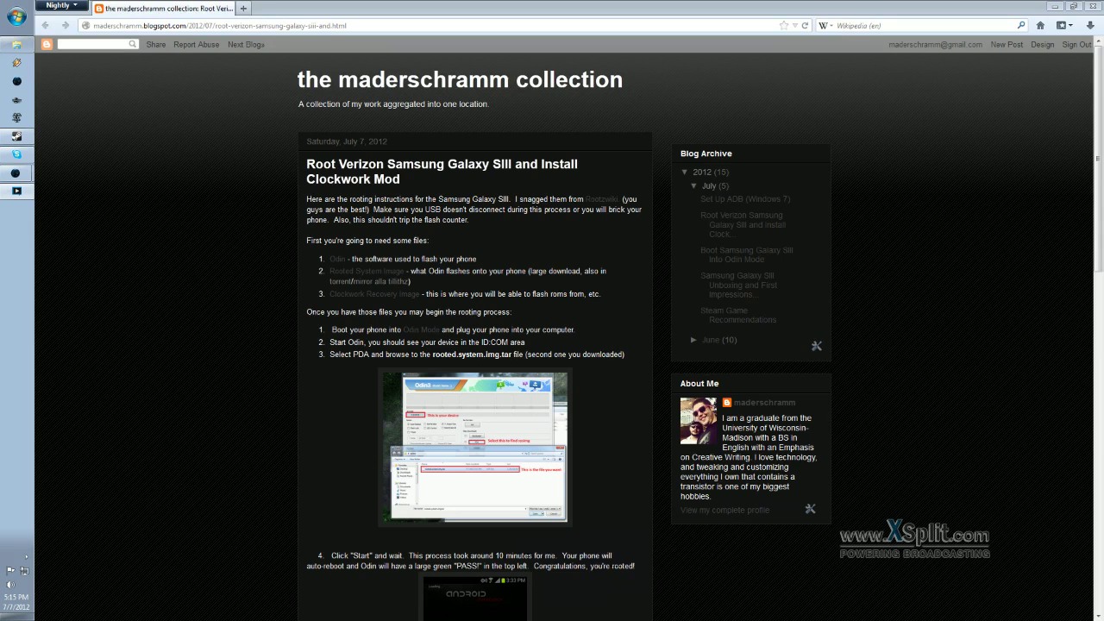
- Open the linked RootzWiki rooting thread, skim through its instructions and FAQ, and close it again
left_click(604, 198)
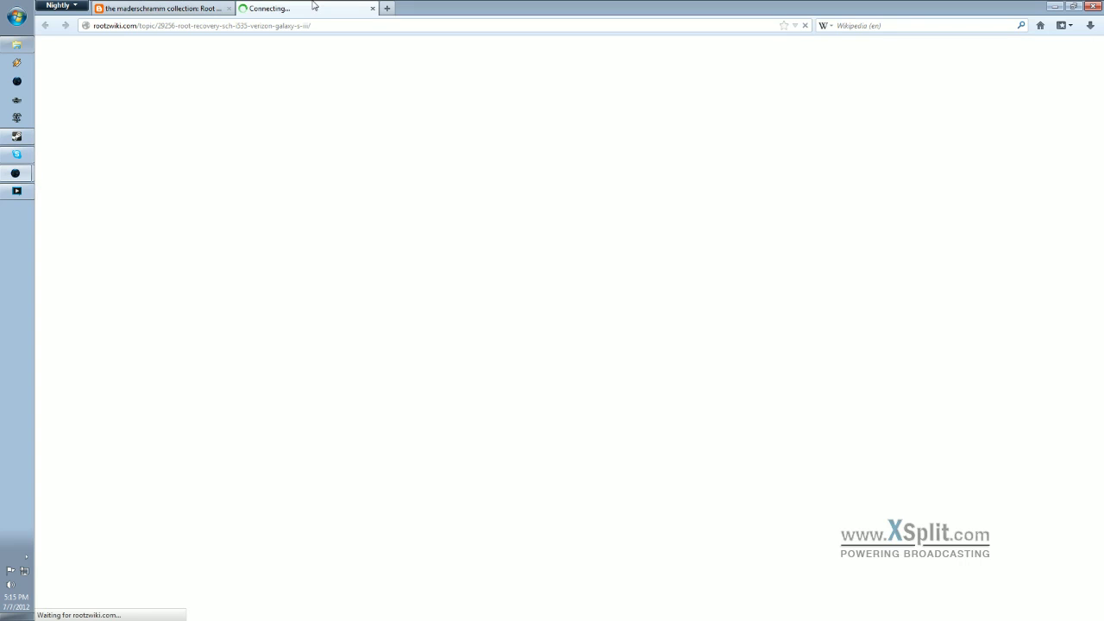
scroll(399, 189, "down", 10)
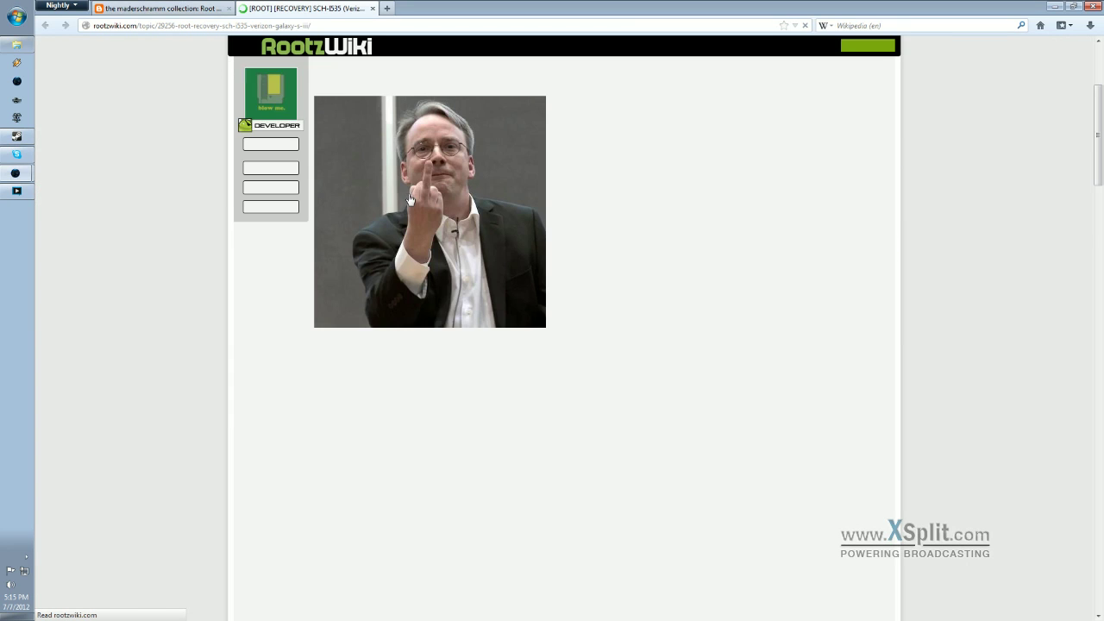
scroll(410, 196, "down", 10)
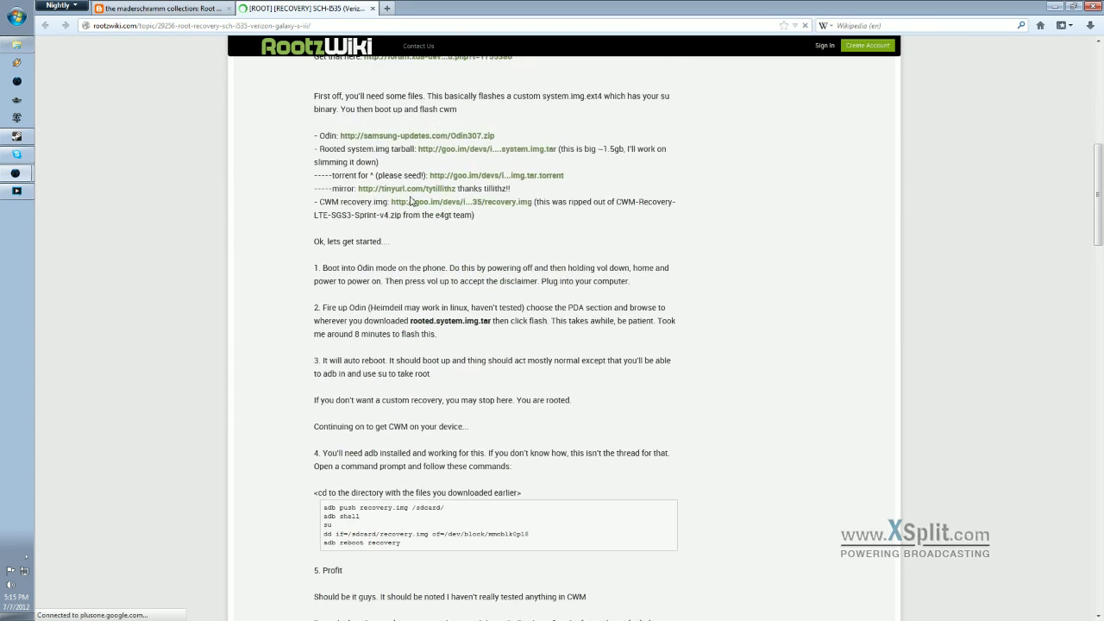
scroll(434, 192, "down", 3)
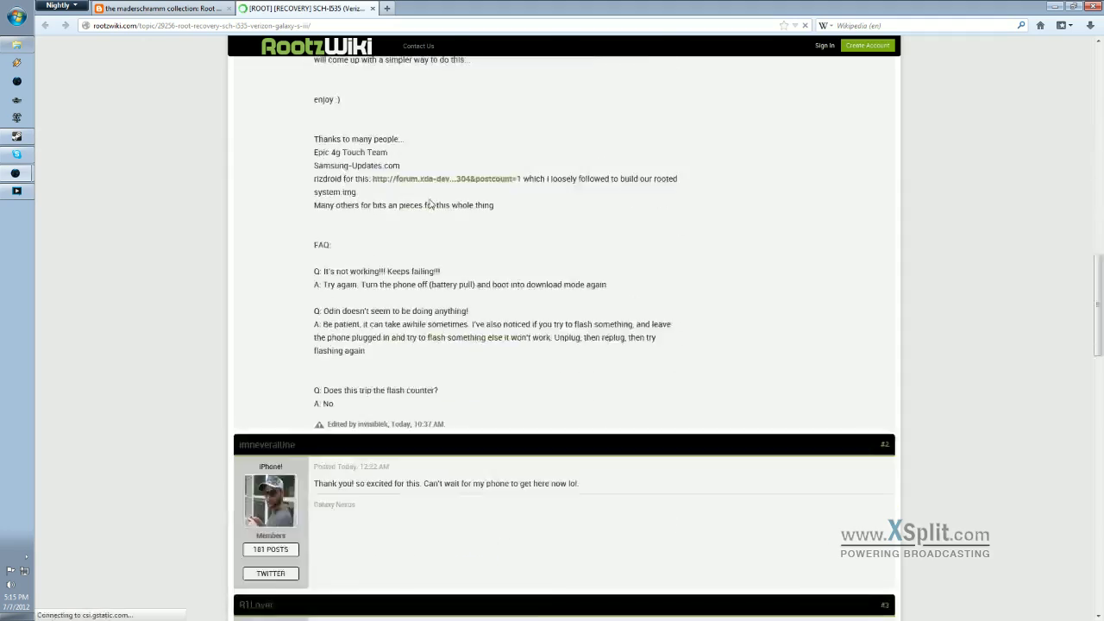
scroll(434, 192, "up", 20)
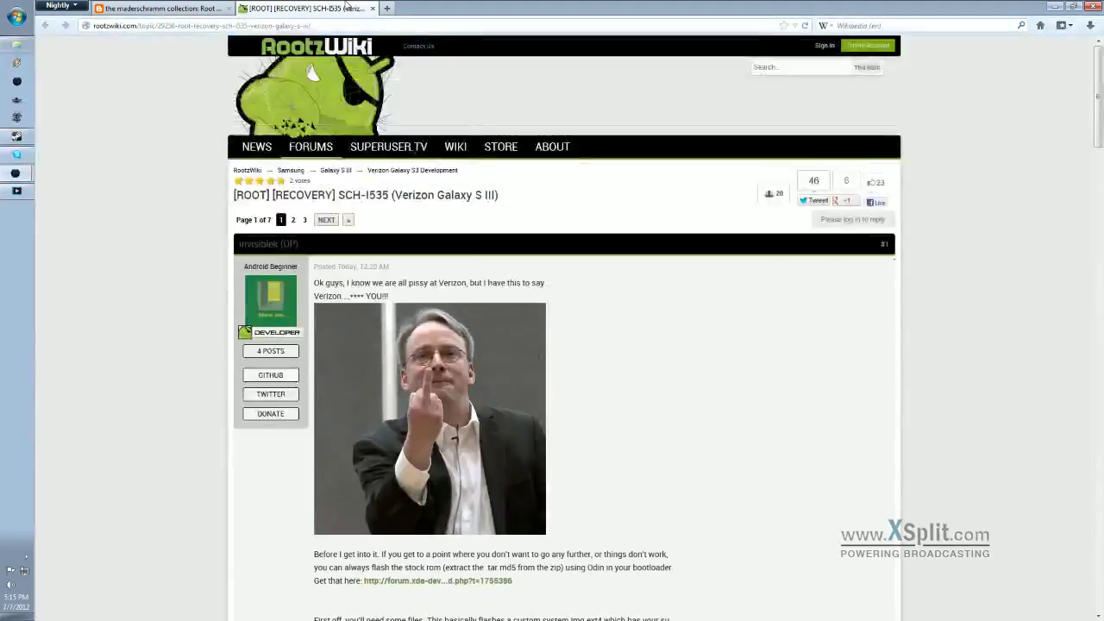
middle_click(345, 6)
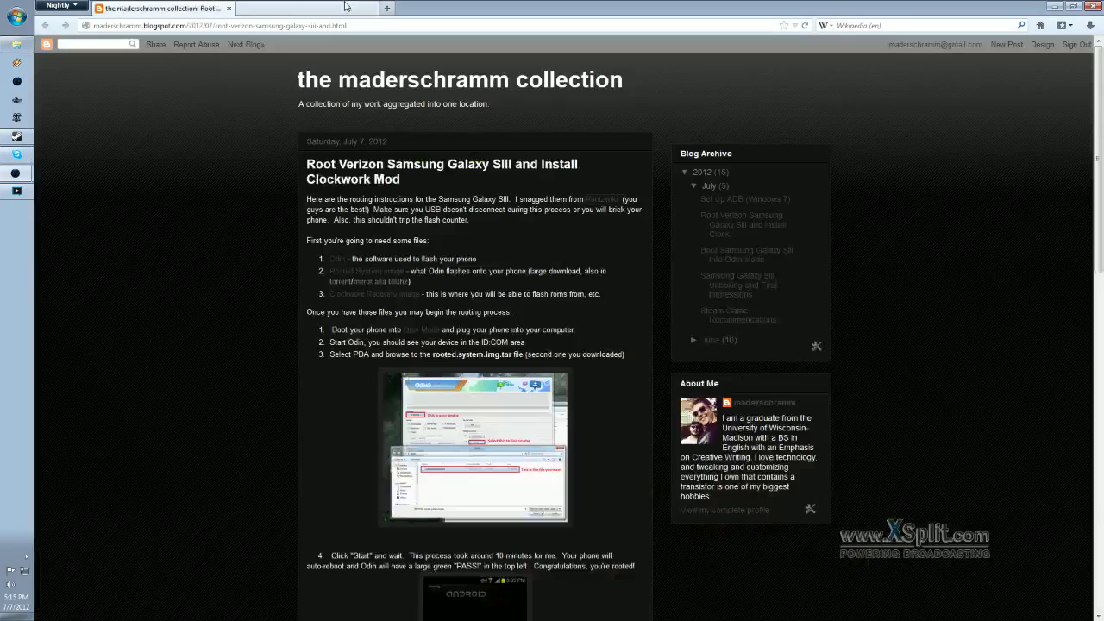
- Look over the blog post's list of required files and its Odin rooting steps
scroll(594, 251, "down", 15)
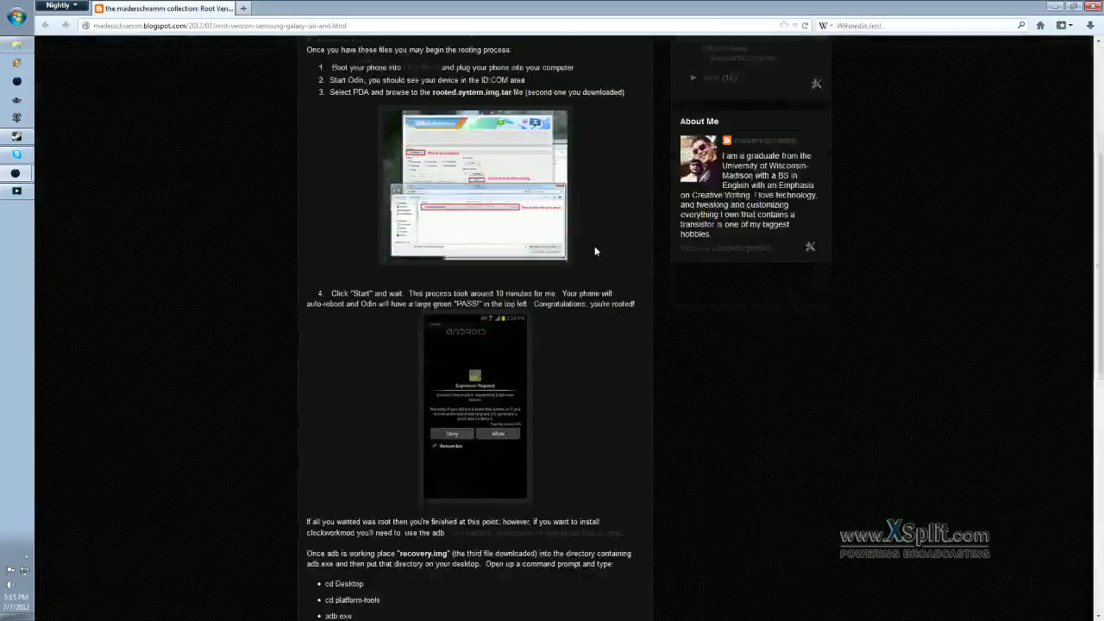
scroll(474, 357, "up", 15)
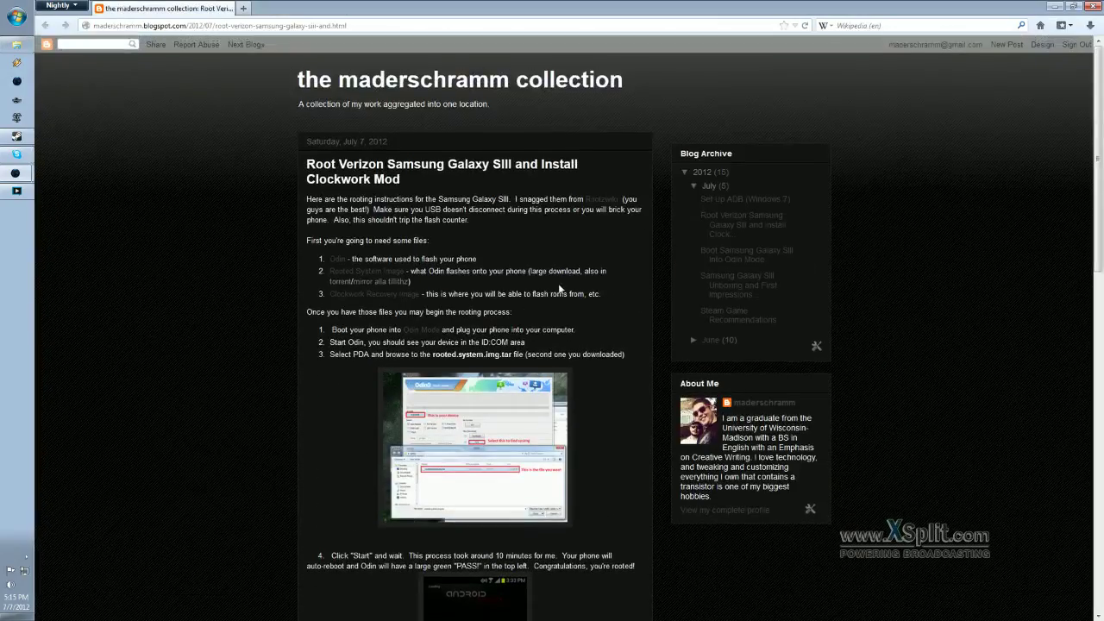
scroll(558, 290, "down", 1)
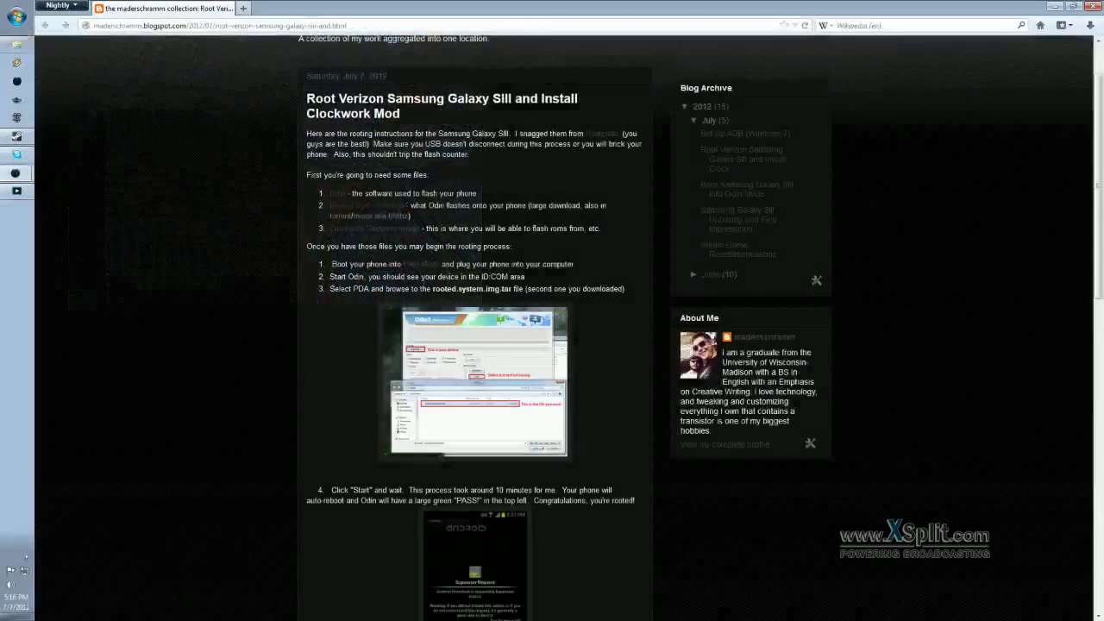
- Minimize the browser and launch Odin3 v3.07.exe from the Odin307 folder, allowing it to run
left_click(1054, 6)
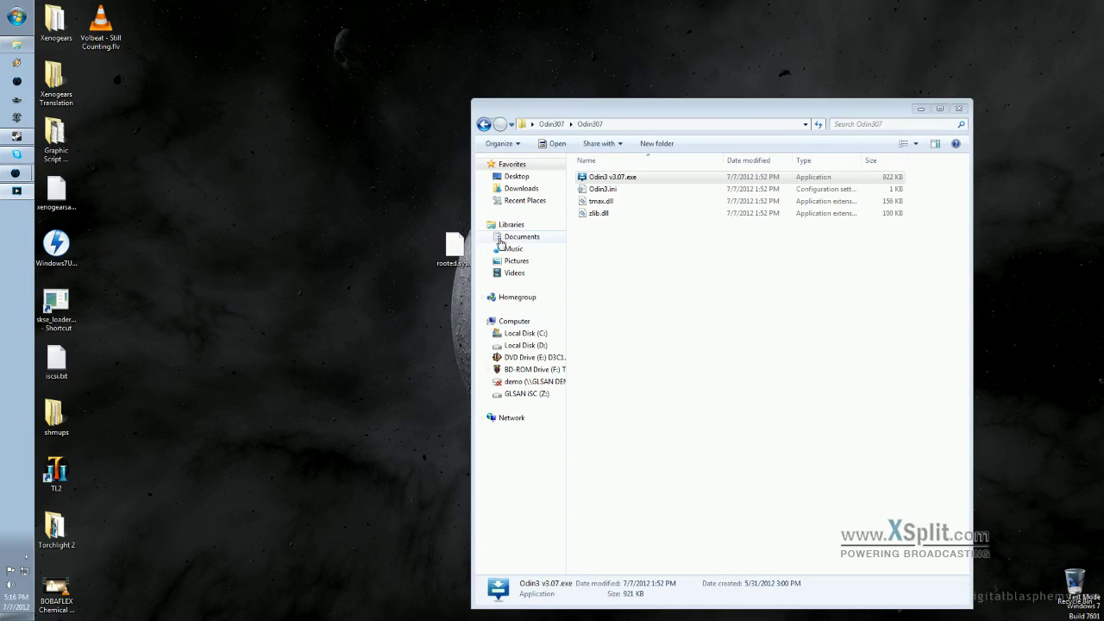
double_click(596, 185)
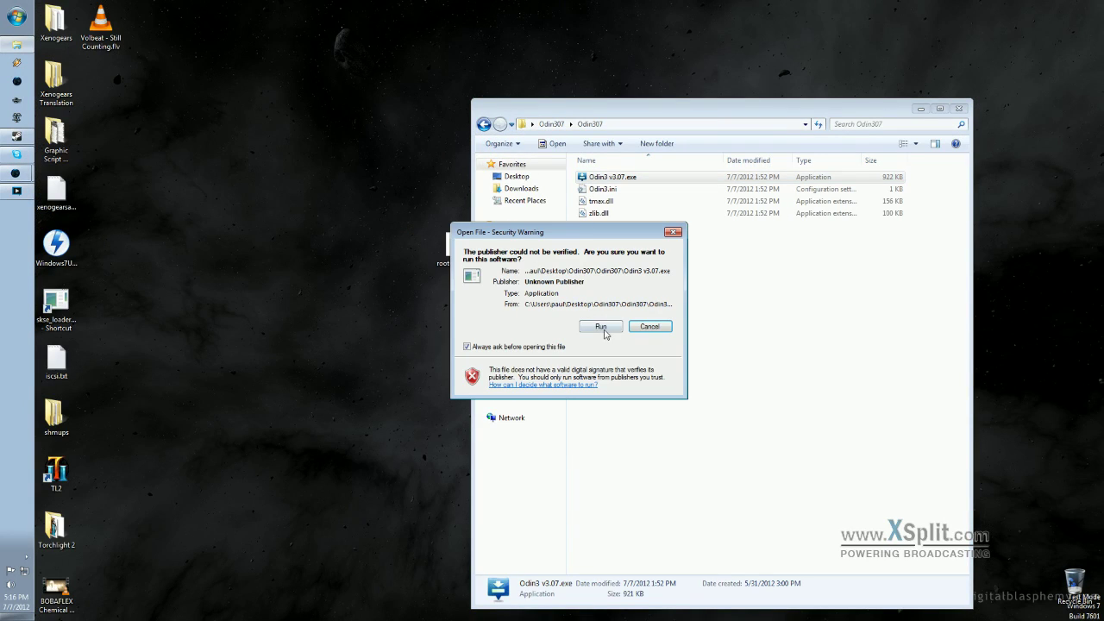
left_click(601, 327)
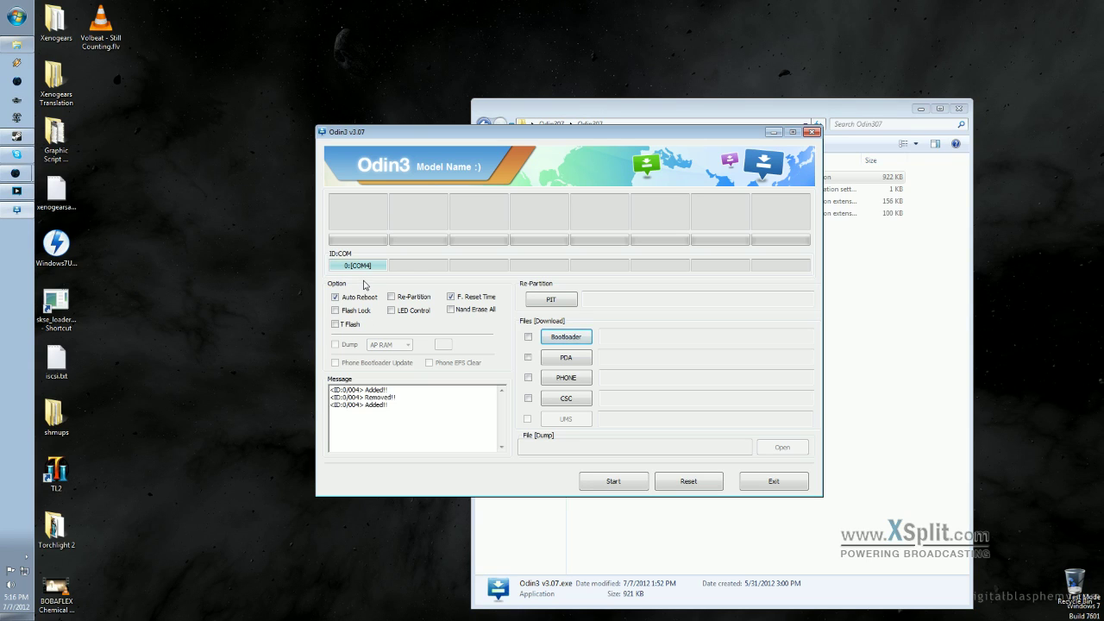
- Load rooted.system.img.tar from the Desktop as Odin's PDA file
left_click(557, 359)
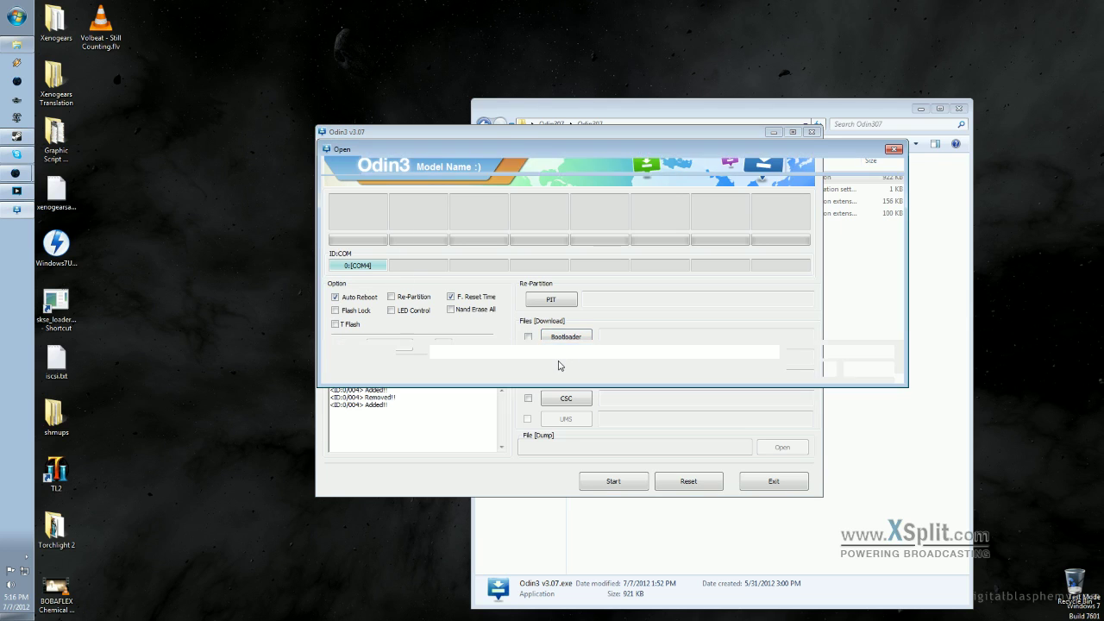
left_click(362, 217)
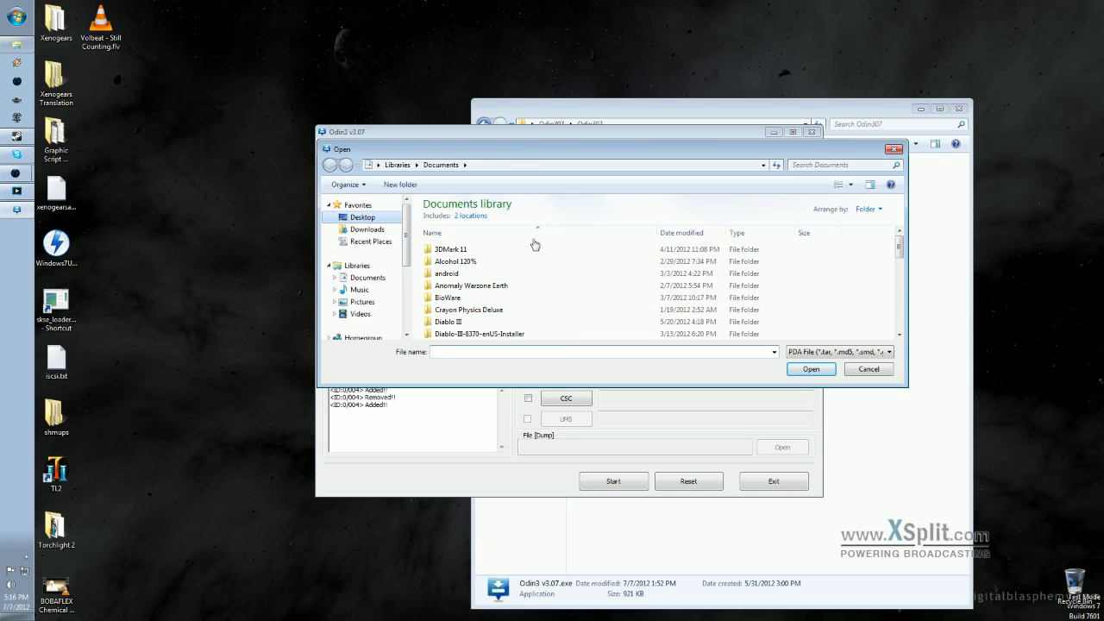
scroll(737, 322, "down", 1)
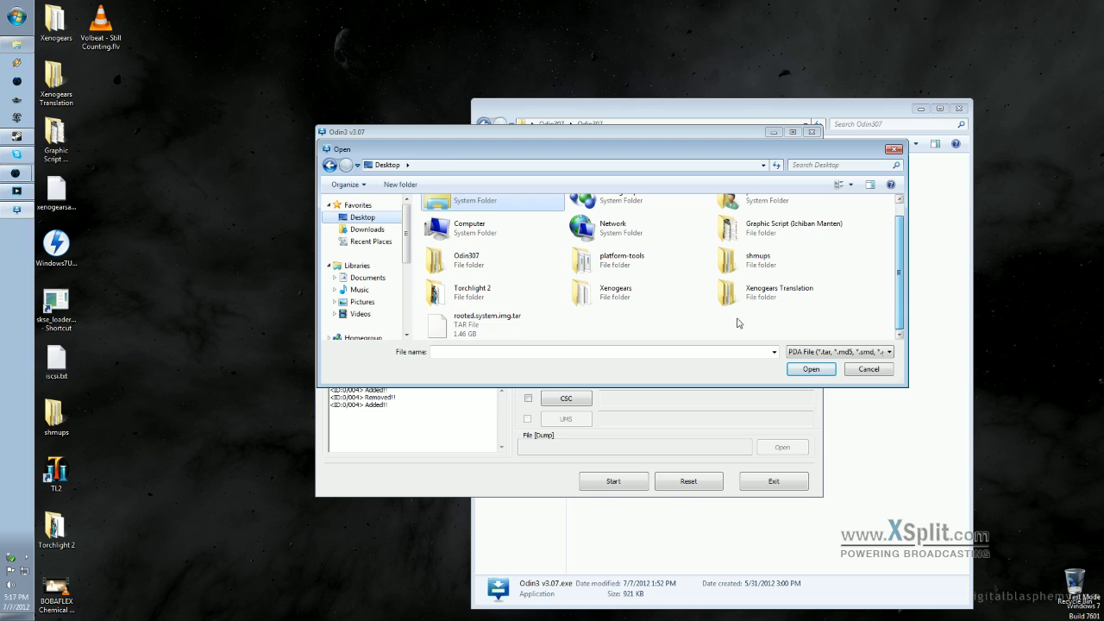
left_click(511, 325)
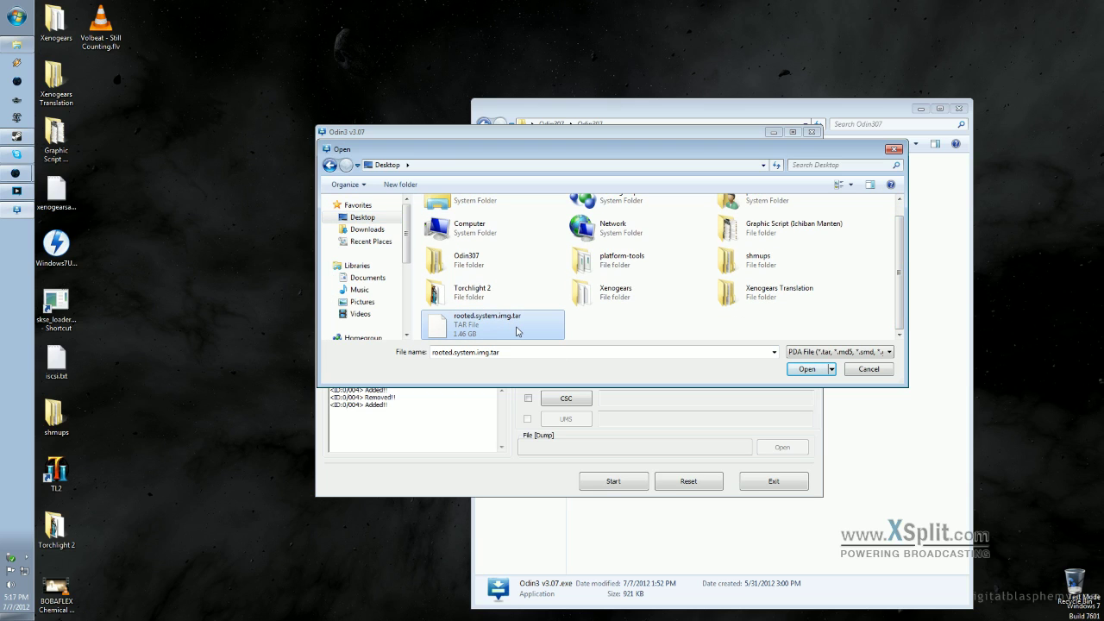
left_click(811, 369)
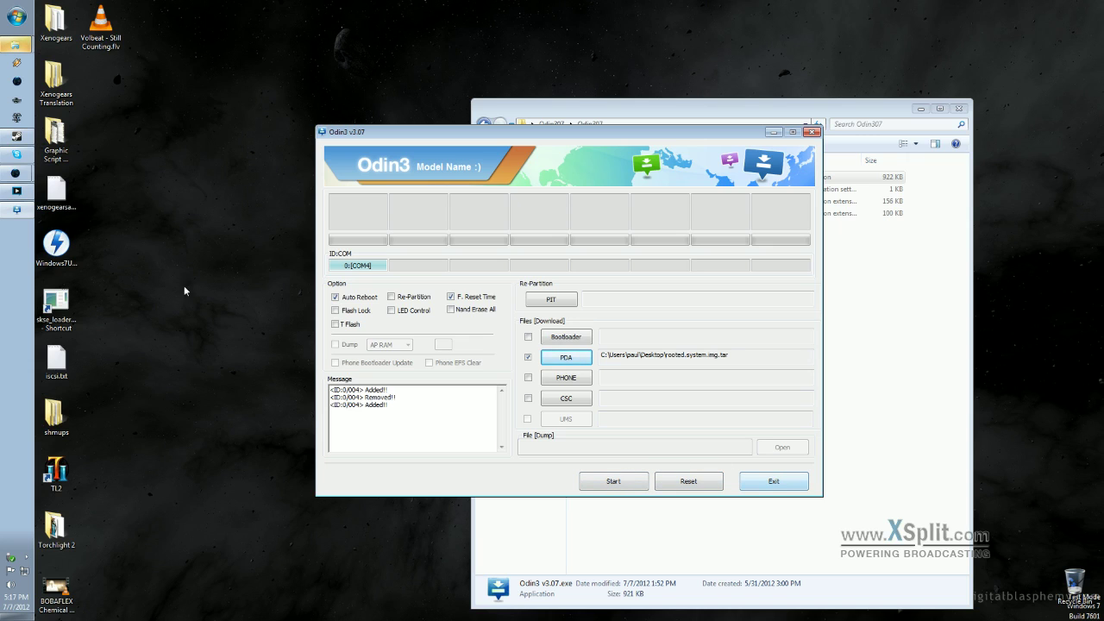
- Return to the blog post and read the ClockworkMod recovery section with its list of adb commands
left_click(102, 169)
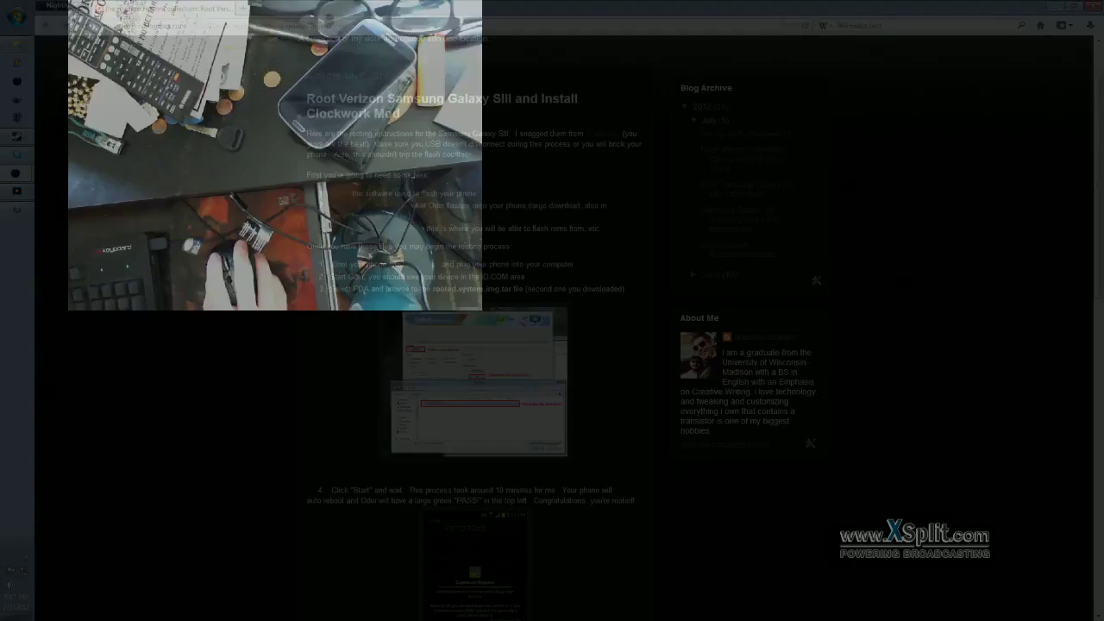
scroll(655, 502, "down", 5)
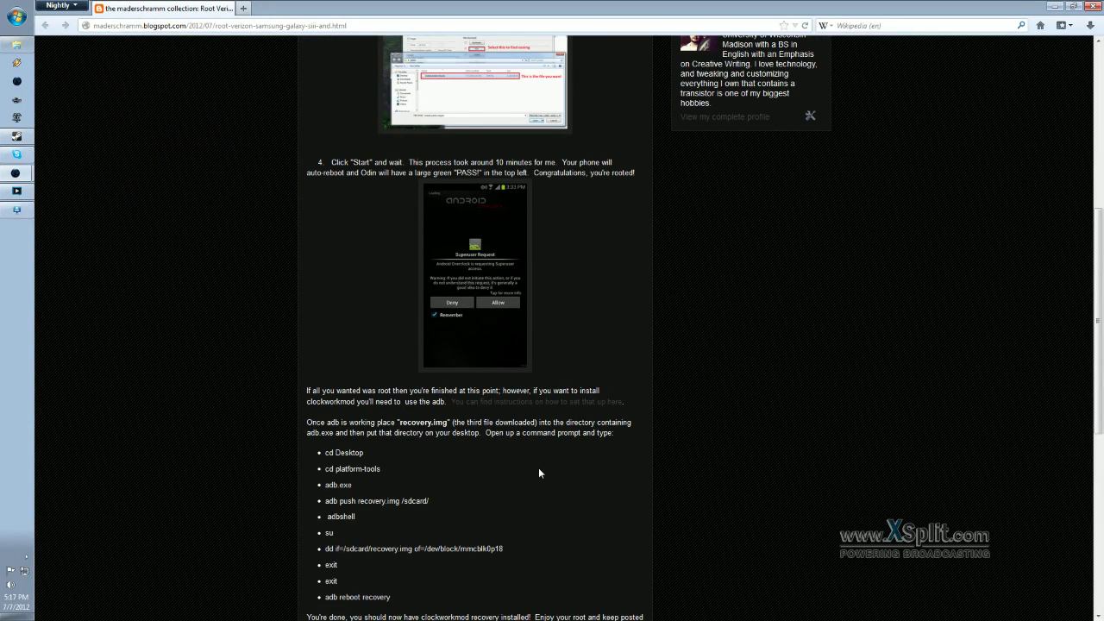
scroll(539, 473, "down", 1)
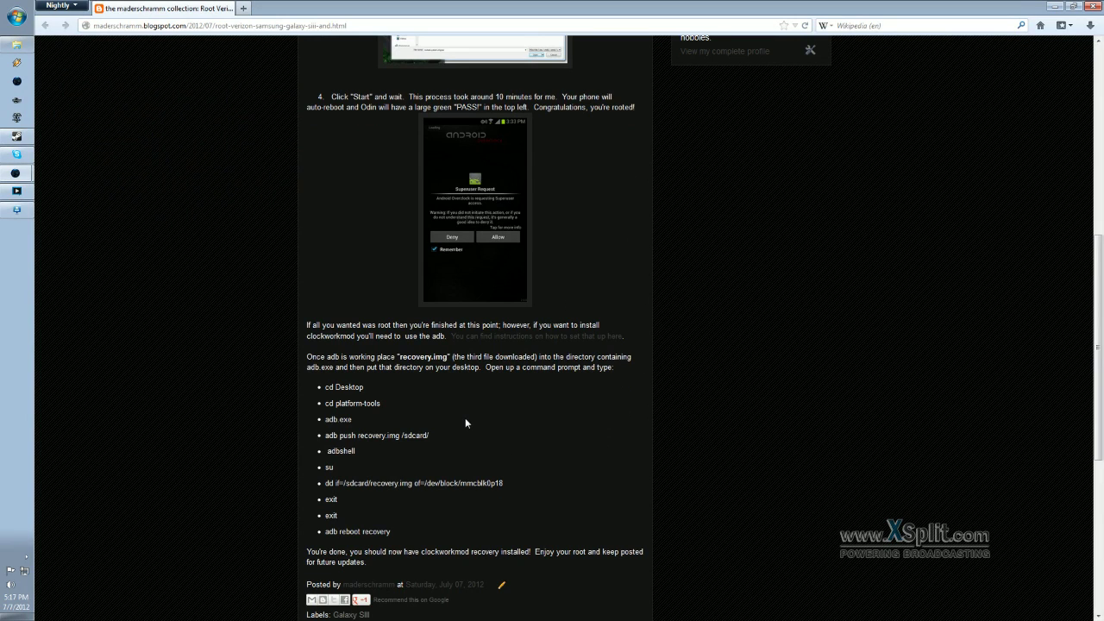
scroll(465, 419, "down", 1)
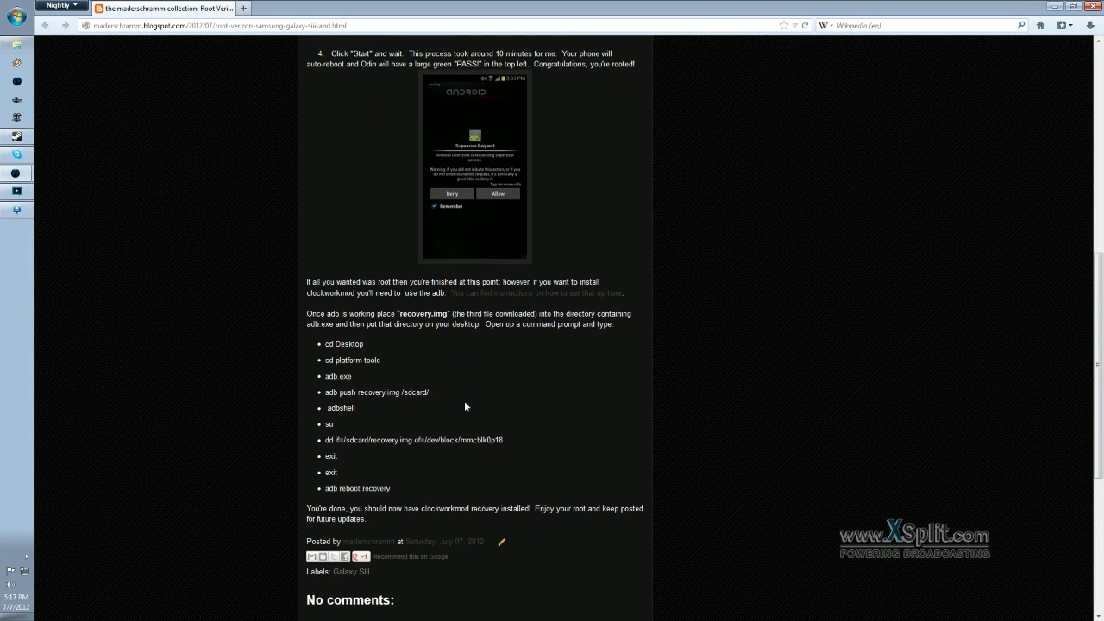
- Open the linked ADB setup guide, check its platform-tools download without saving it, and return to the rooting post
left_click(523, 273)
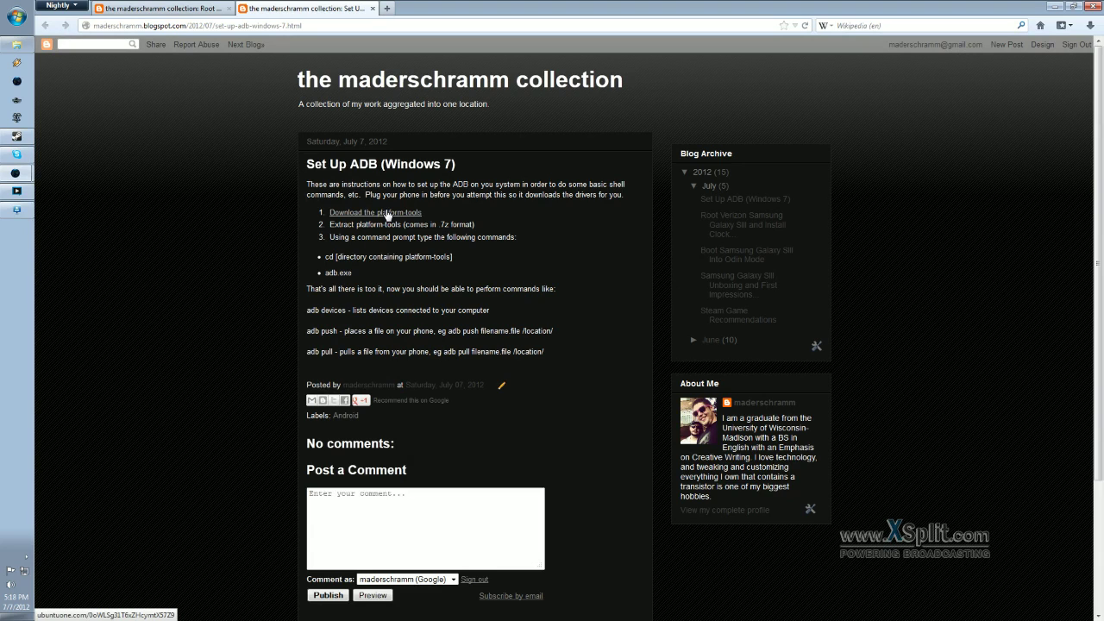
left_click(388, 216)
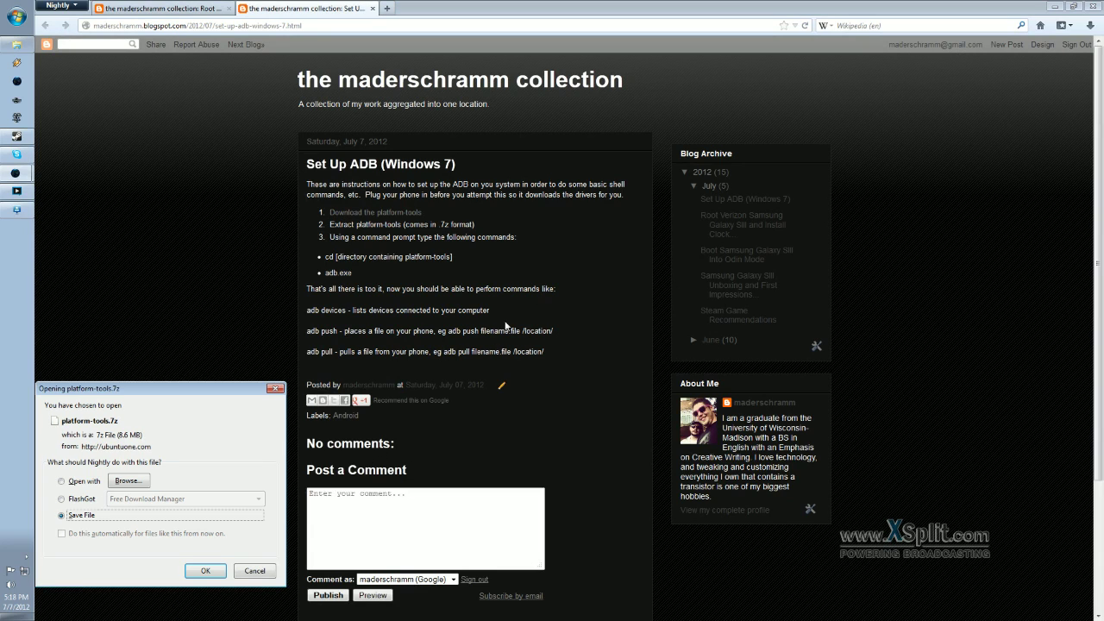
left_click(247, 571)
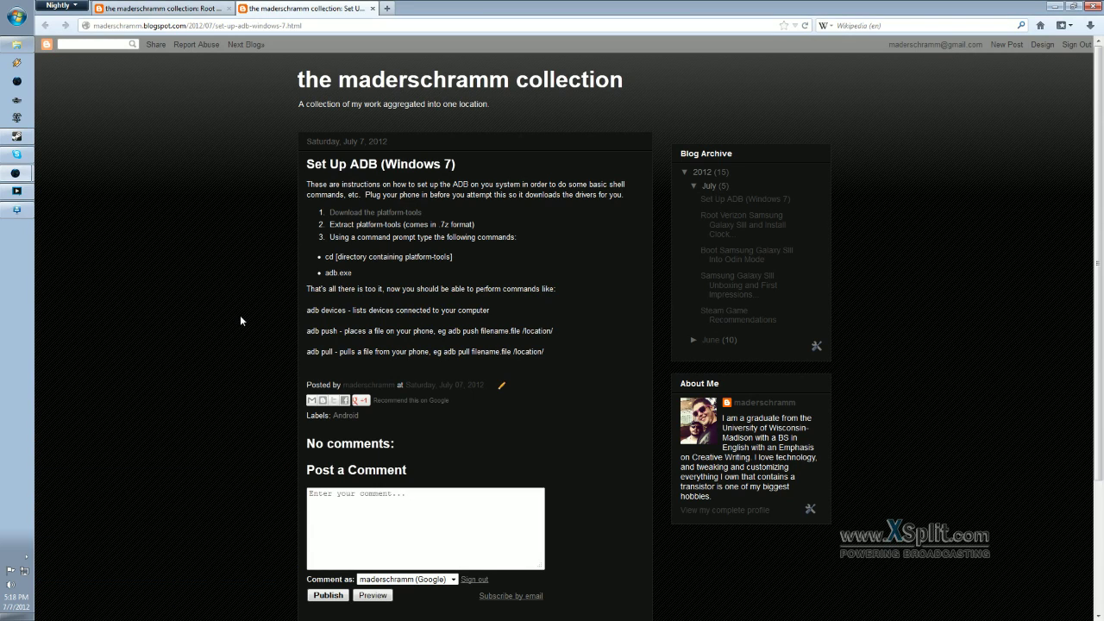
left_click(196, 8)
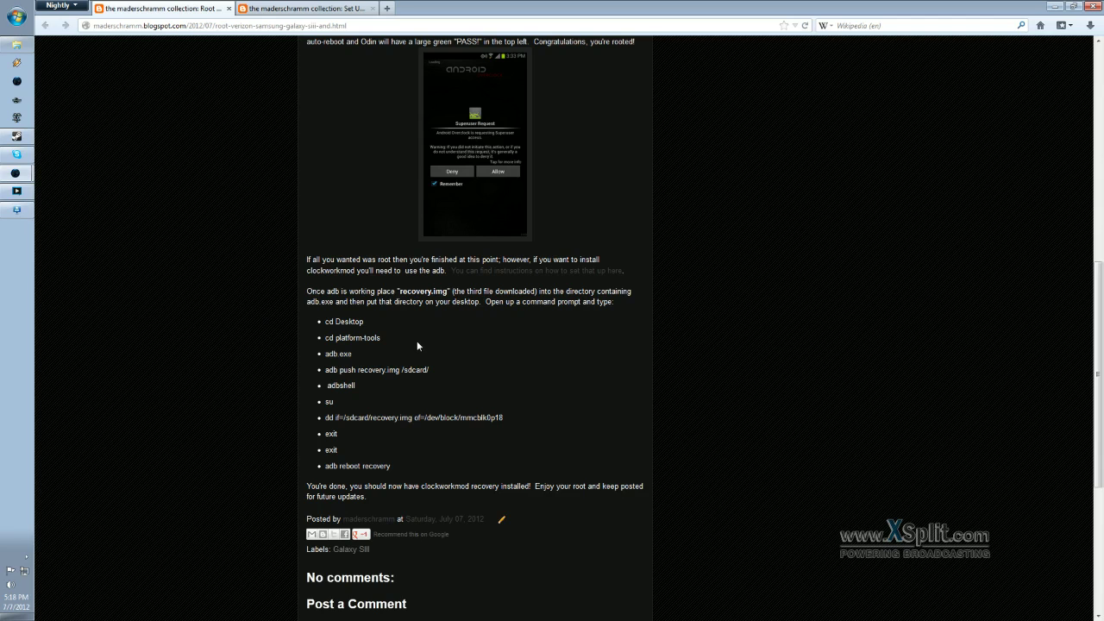
- Minimize the browser, Odin and Odin307 folder windows, move the platform-tools folder aside on the desktop, and open it
left_click(1053, 6)
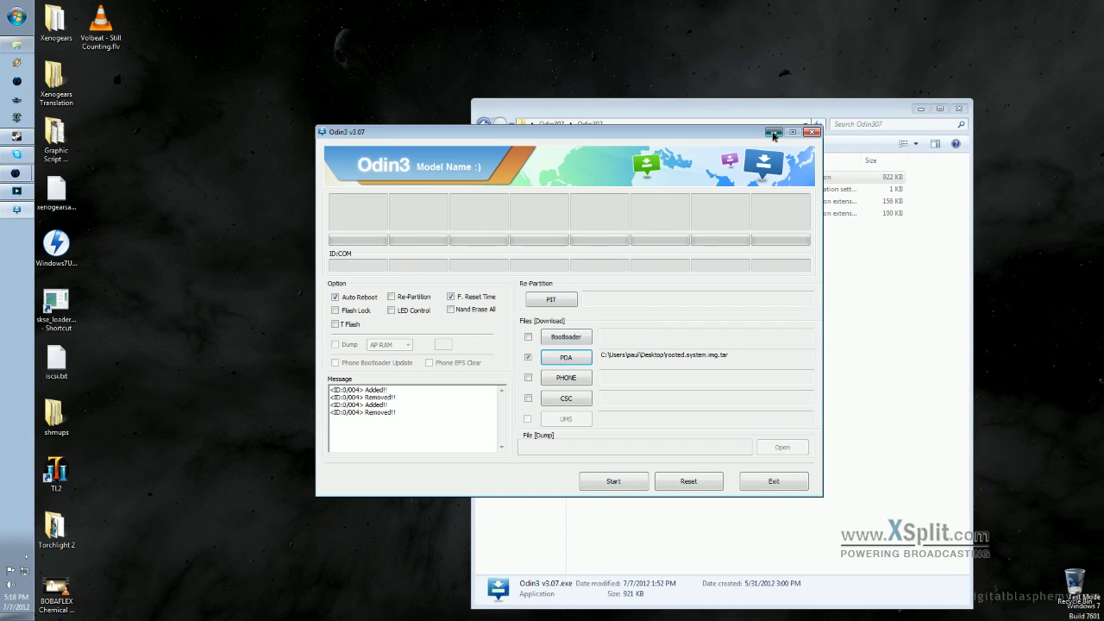
left_click(773, 132)
left_click(920, 108)
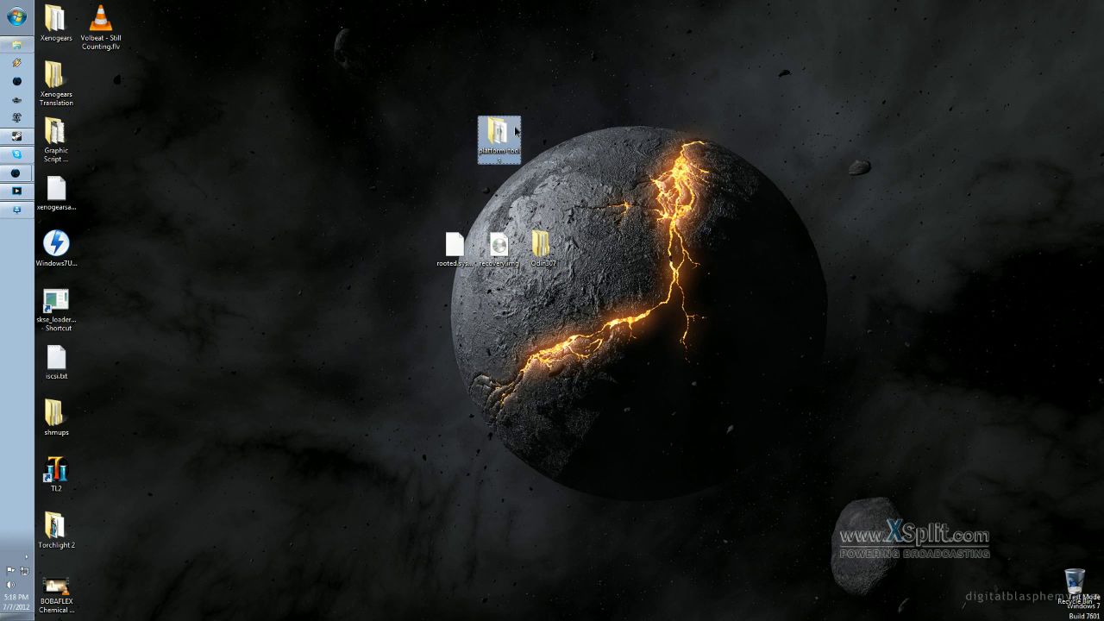
left_click_drag(516, 131, 808, 301)
double_click(808, 301)
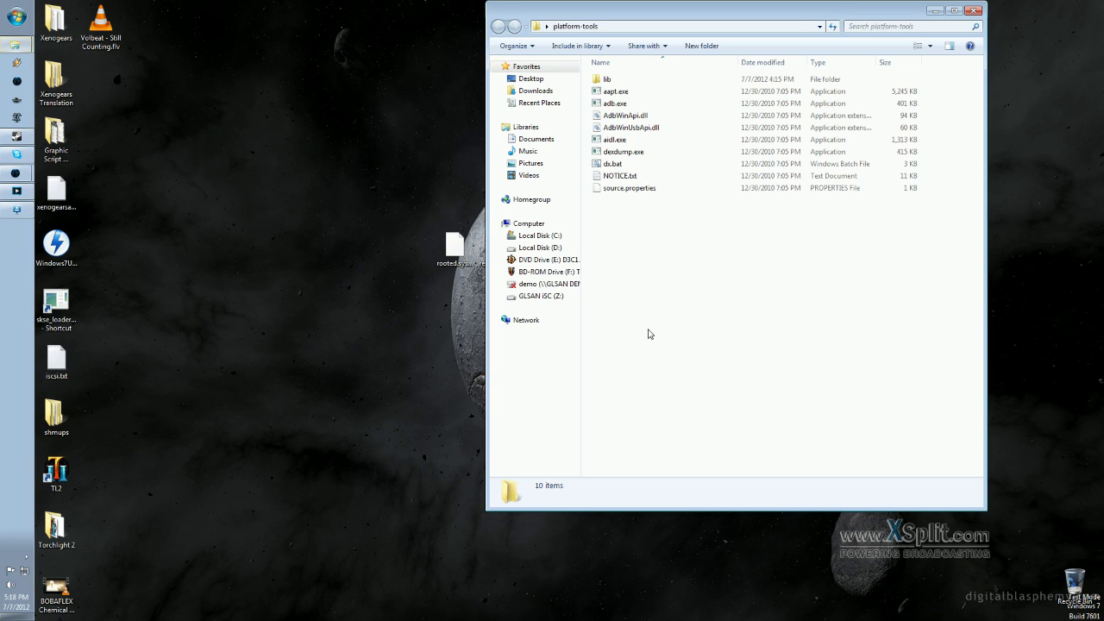
- Open a command prompt (cmd) with administrator rights
left_click(17, 17)
type("cmd")
key("ctrl+shift+Return")
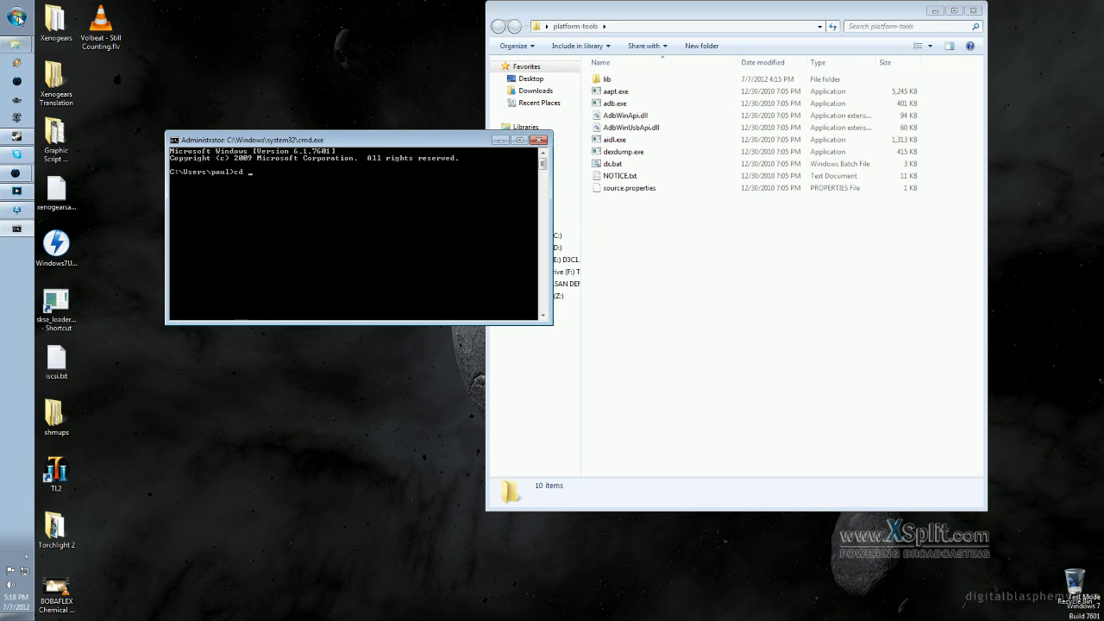
- Change the command prompt's directory to Desktop and on into platform-tools
key("Return")
type("cd pl")
key("Tab")
key("Return")
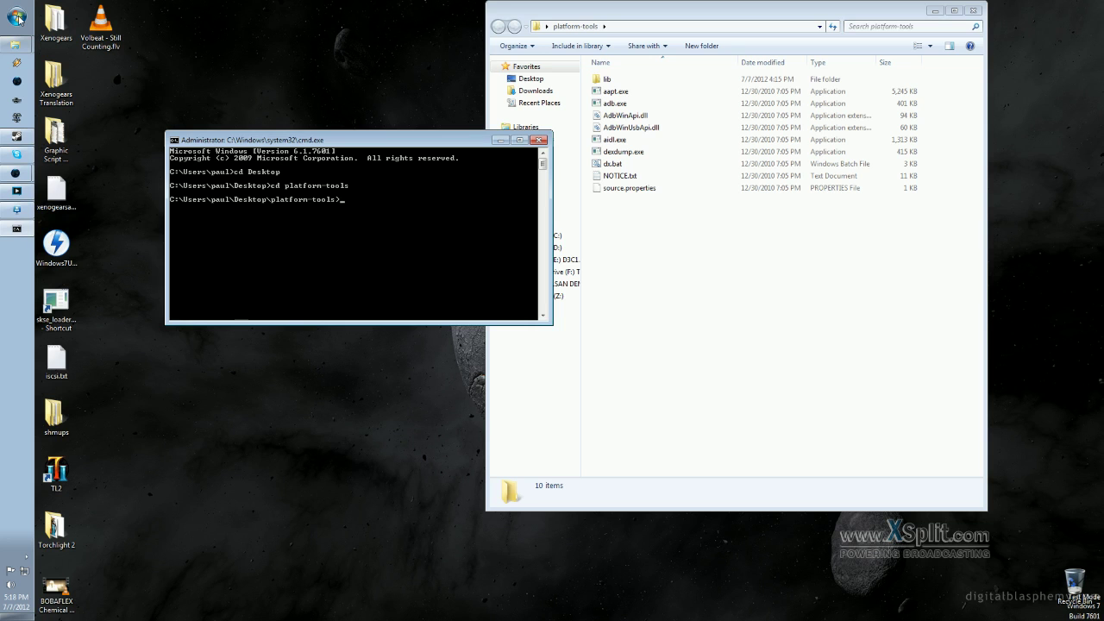
- Run adb, list the attached devices with adb devices, and dismiss the phone's AutoPlay window
type("adb")
key("Return")
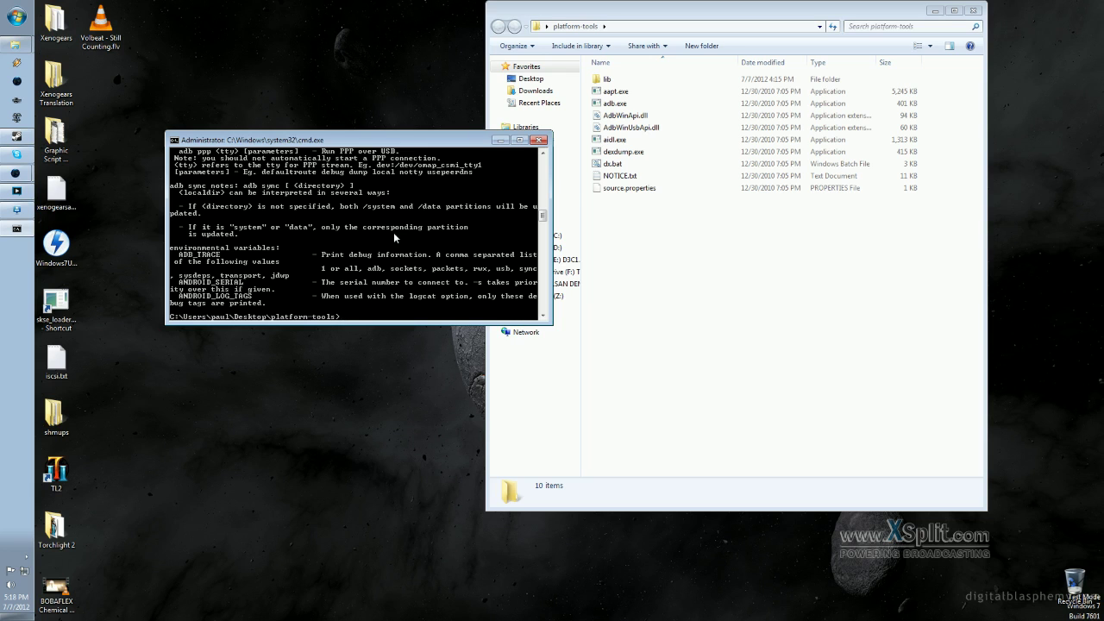
type("adb devices")
key("Return")
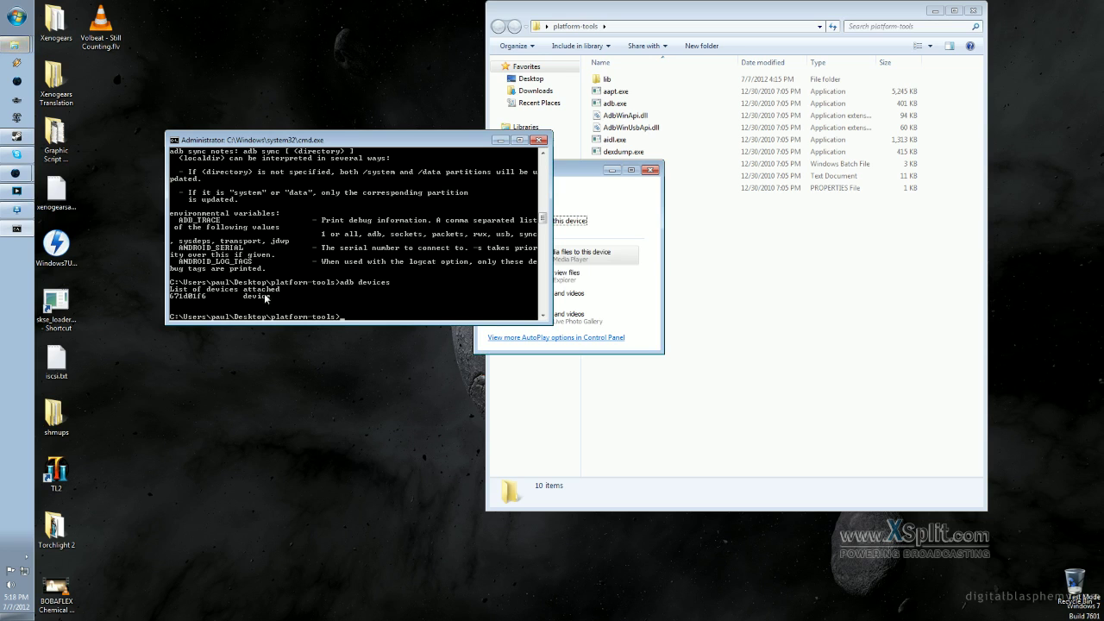
left_click(652, 170)
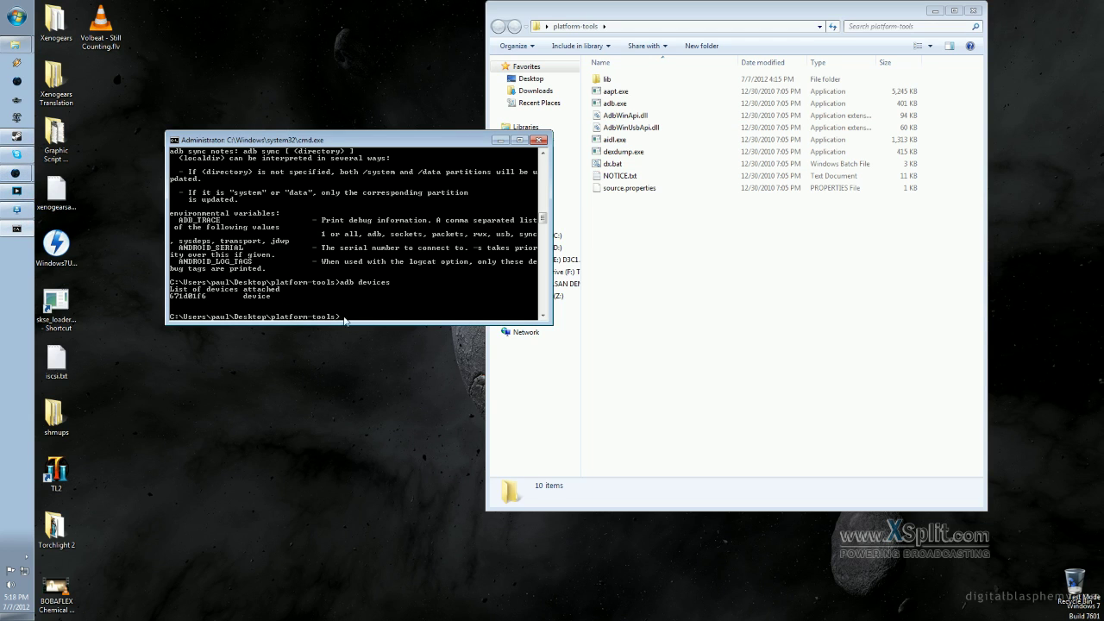
- Move the command prompt and platform-tools windows apart, and move recovery.img from the desktop into the platform-tools folder
left_click_drag(387, 144, 324, 305)
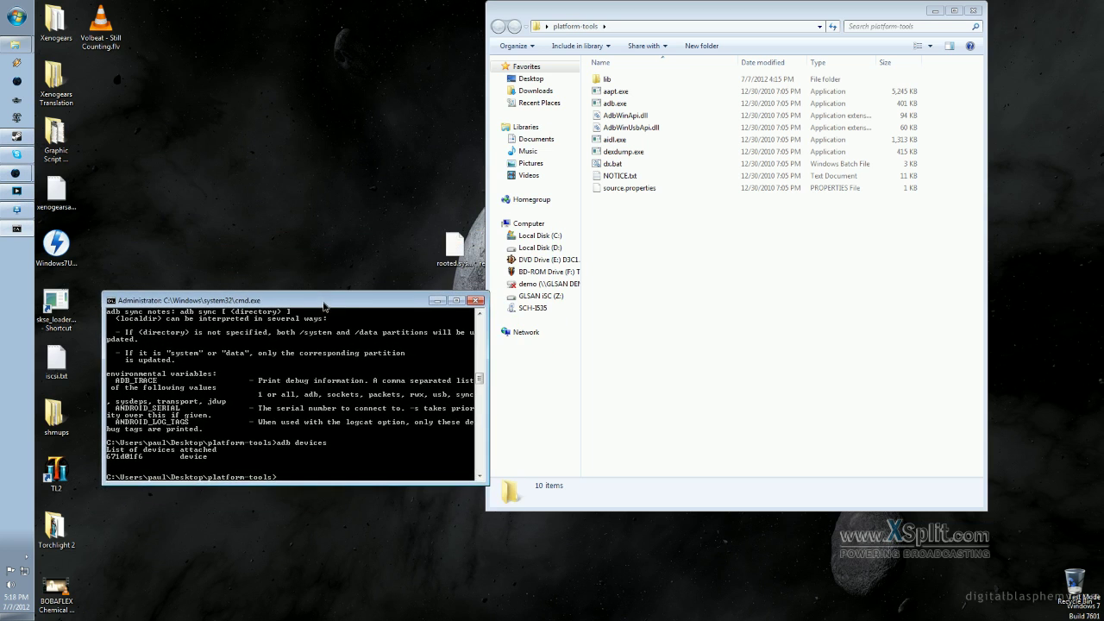
left_click_drag(739, 15, 813, 32)
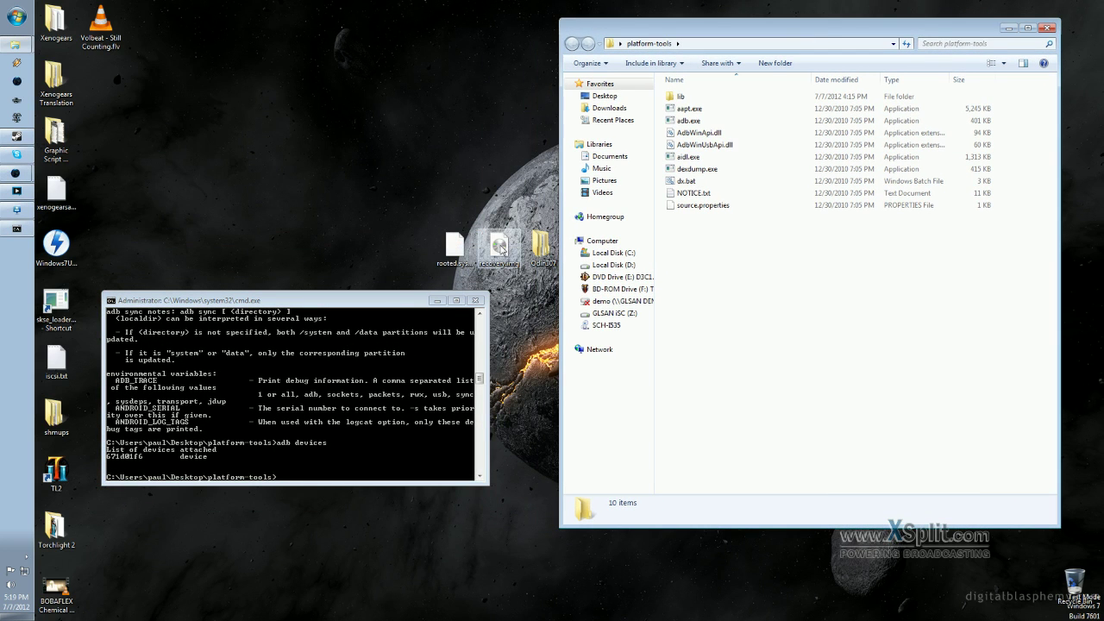
left_click_drag(686, 275, 686, 275)
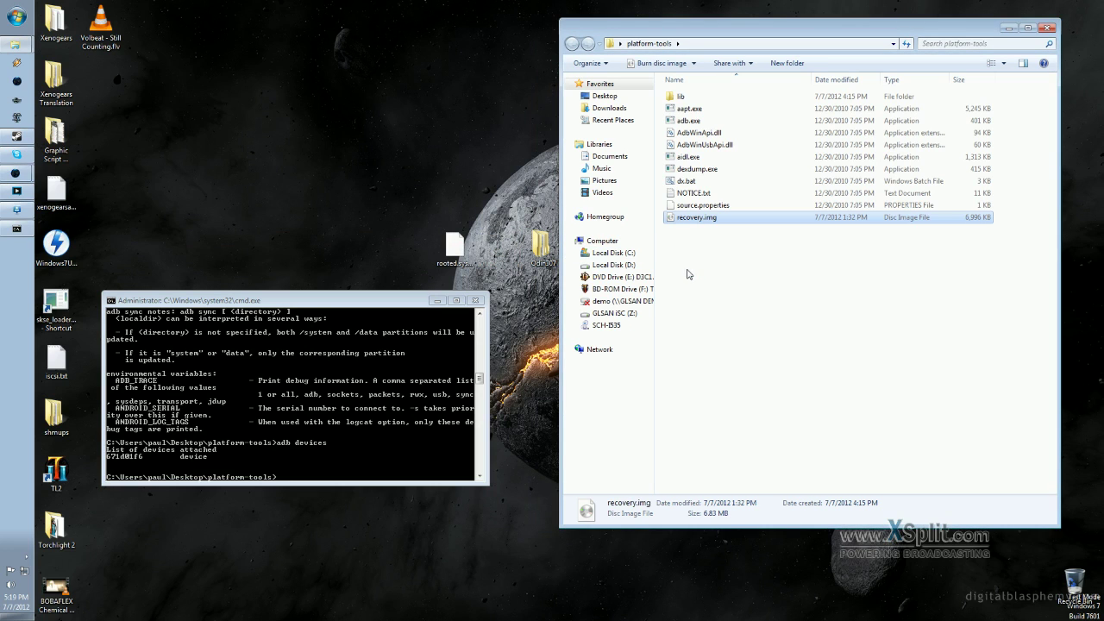
left_click(703, 250)
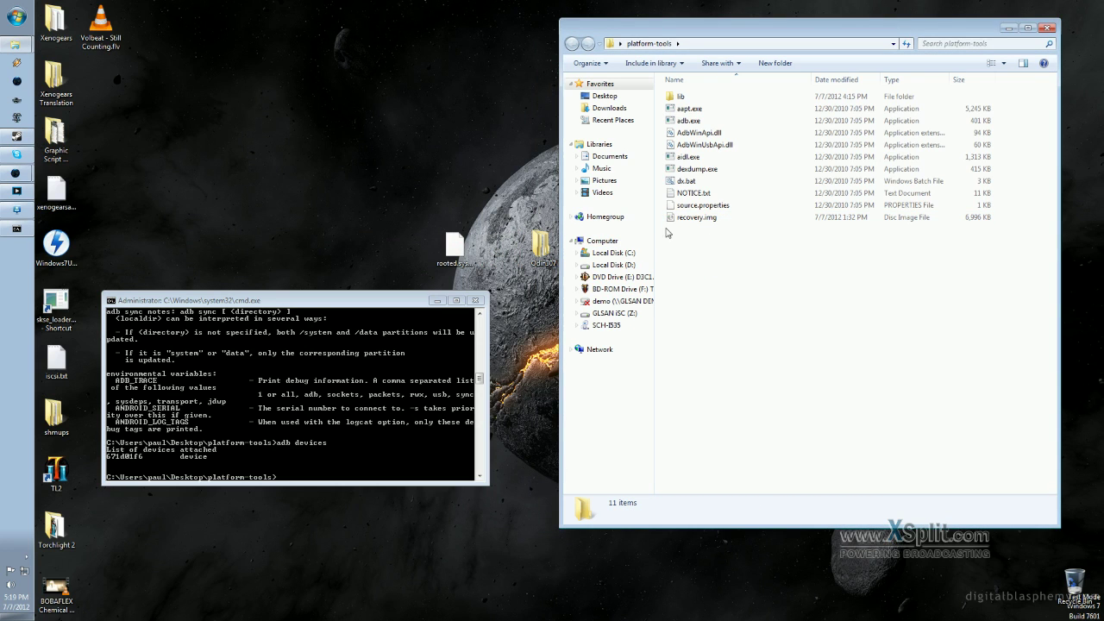
- Bring up the blog's rooting instructions in the browser and place the command prompt over the page, clear of the command list
left_click(306, 474)
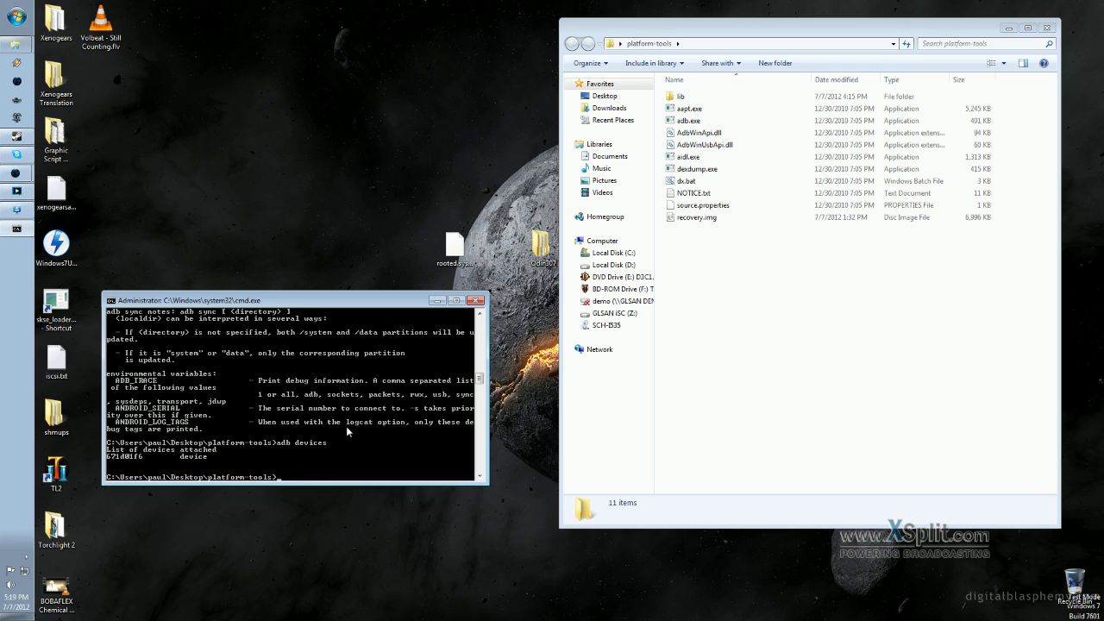
left_click(111, 182)
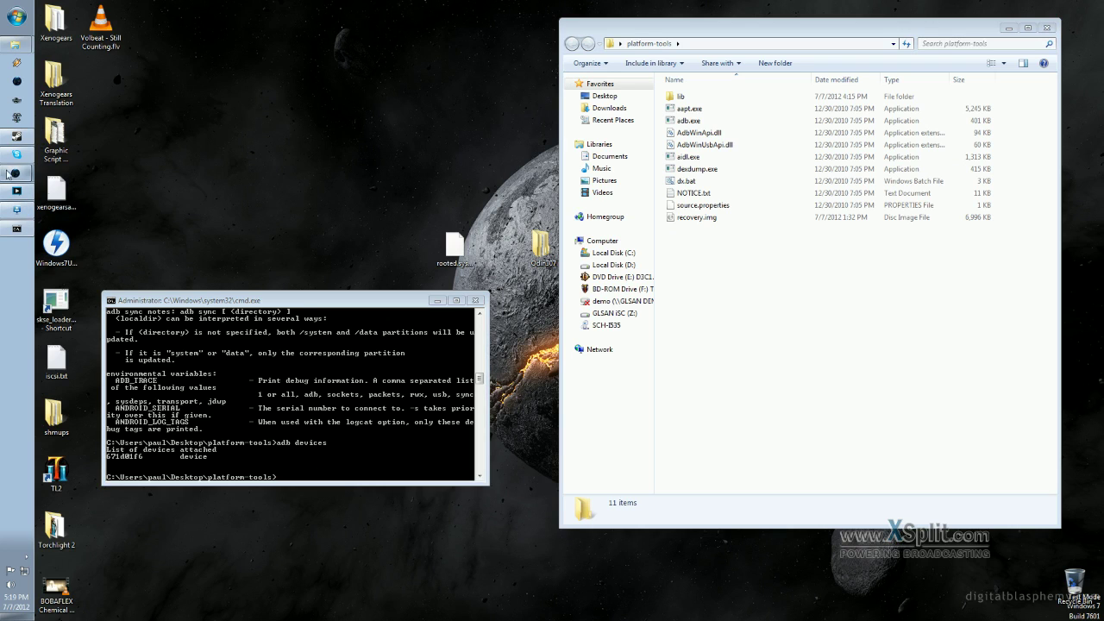
left_click(17, 173)
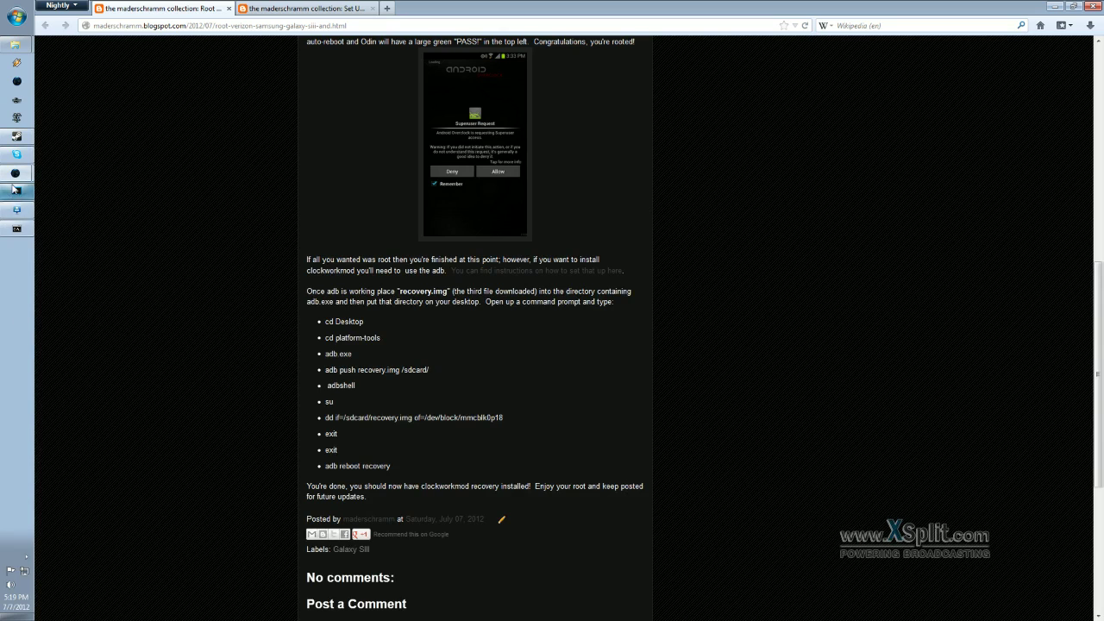
left_click(17, 229)
left_click_drag(302, 301, 752, 108)
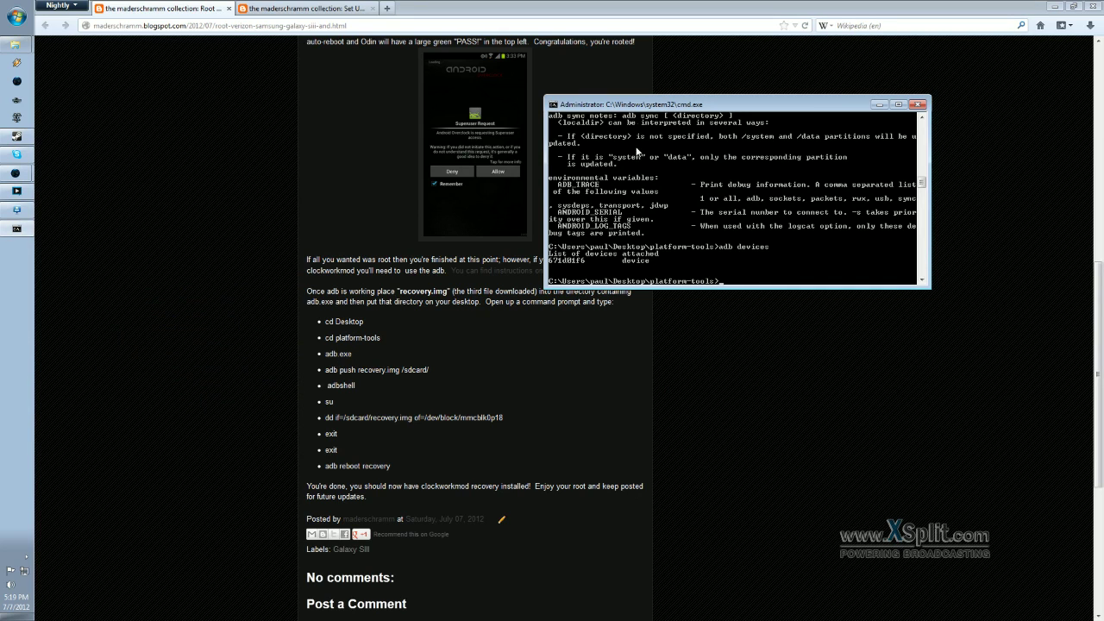
- Copy recovery.img to the phone's SD card with adb push recovery.img /sdcard/
scroll(642, 223, "up", 3)
scroll(647, 224, "down", 8)
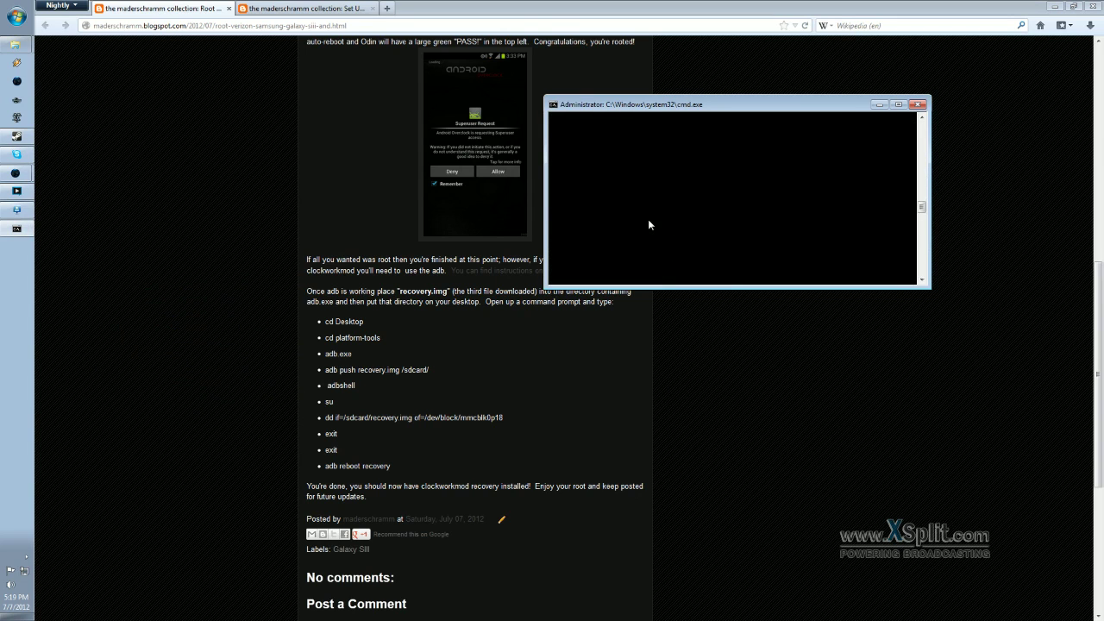
scroll(648, 222, "up", 7)
type("adb")
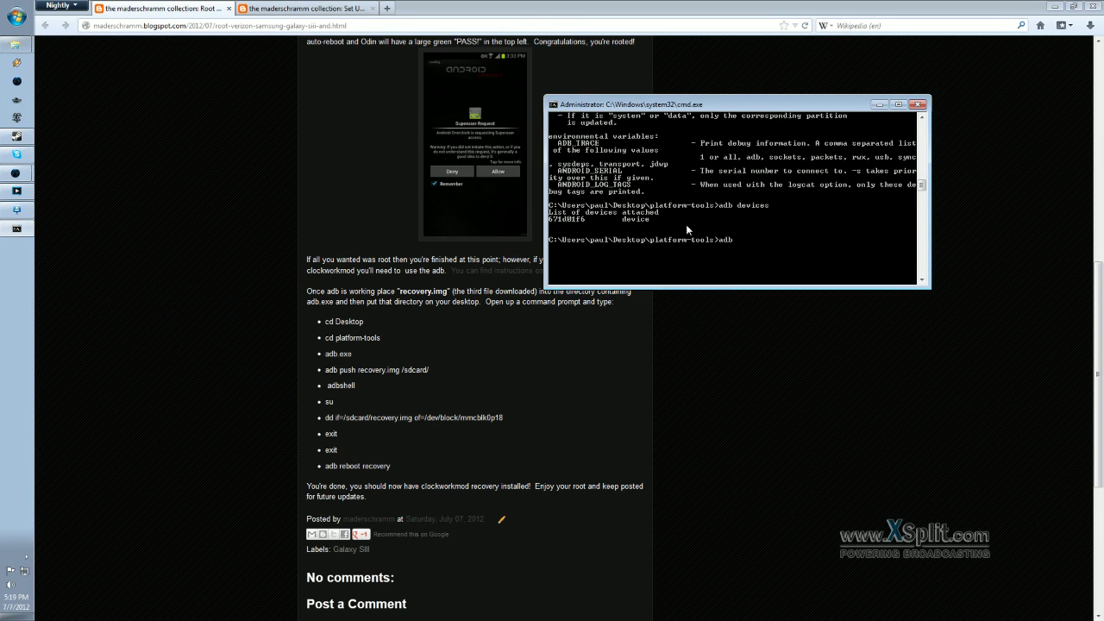
type(" push recovery.img /sdcard/")
key("Return")
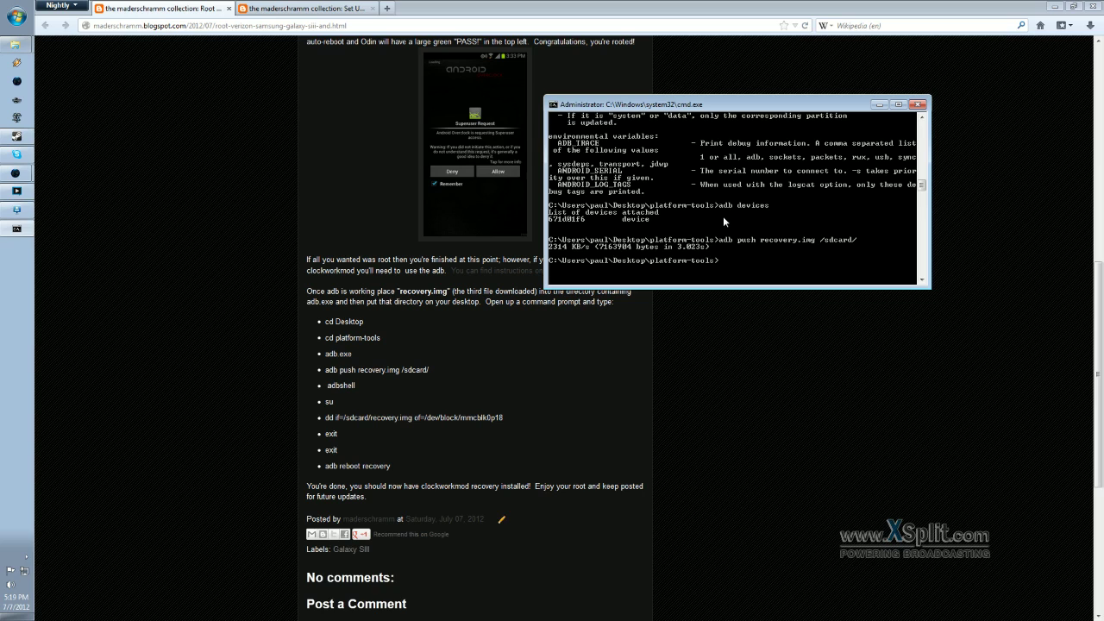
- Try adbshell, start the phone's shell with adb shell instead, and switch to superuser with su
type("adbshell")
key("Return")
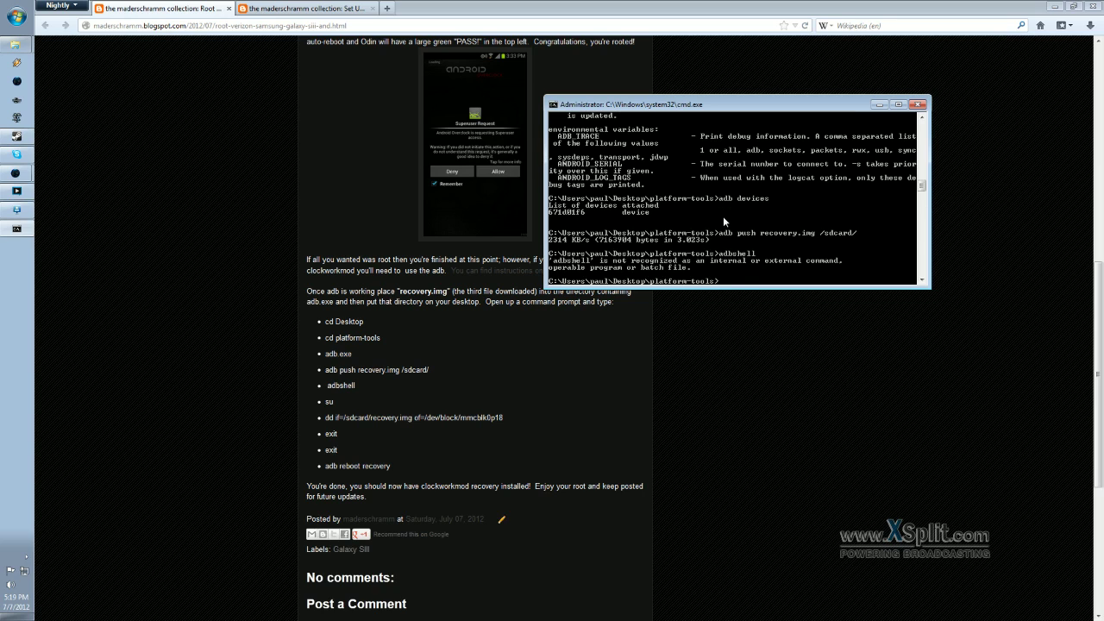
type("adb shell")
key("Return")
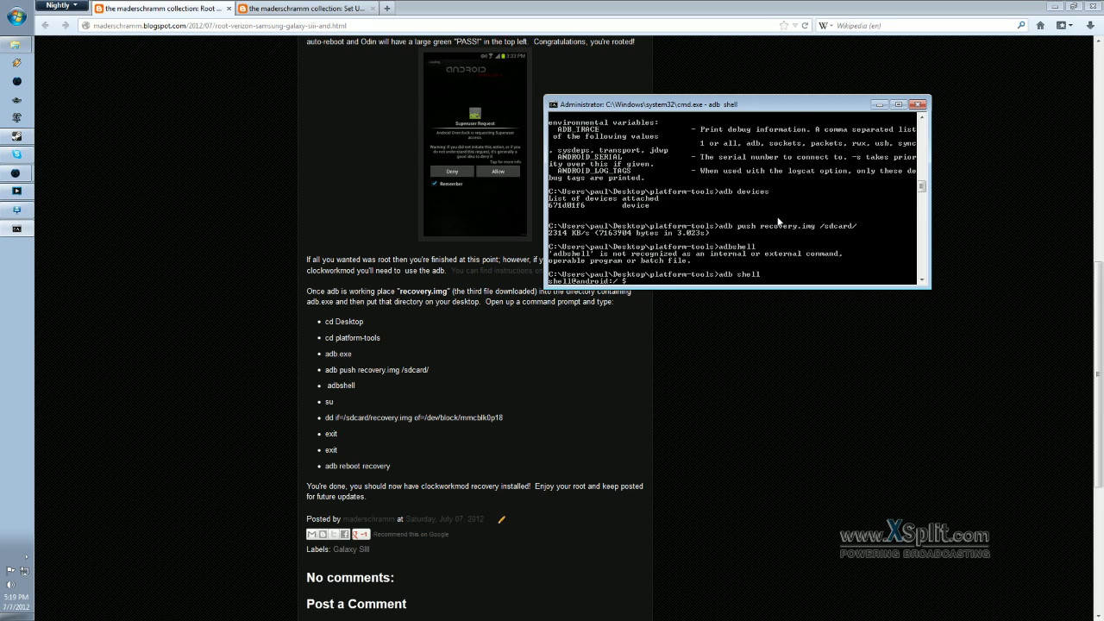
type("su")
key("Return")
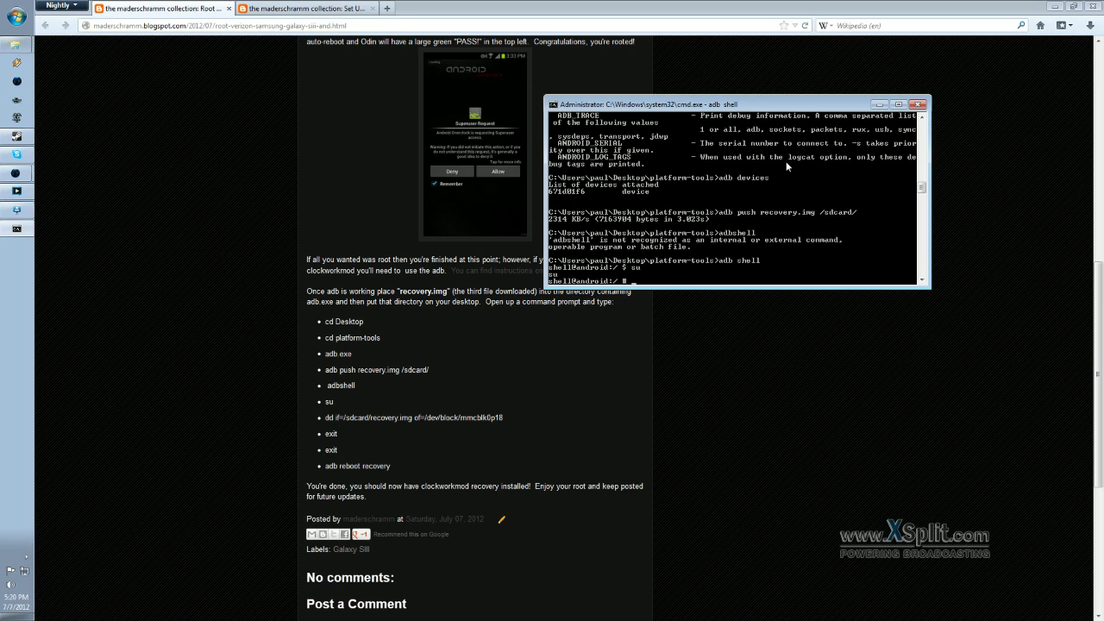
- Write the recovery image to the recovery partition with dd if=/sdcard/recovery.img of=/dev/block/mmcblk0p18
type("dd if=/sdcard/recovery.img of=/dev/")
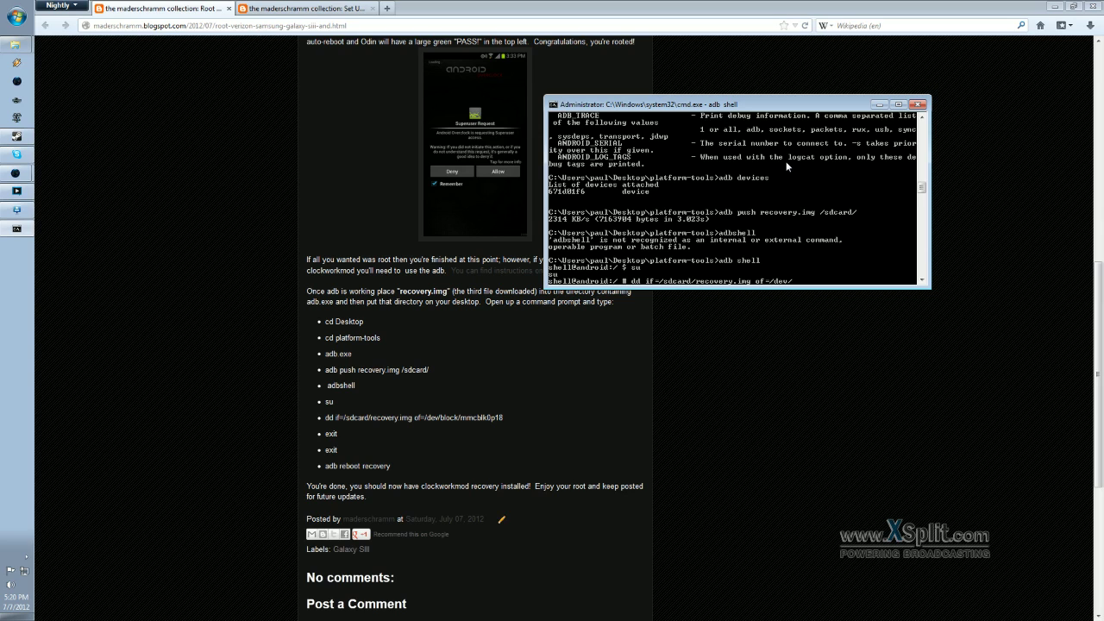
type("block/mmcblk0p18")
key("Return")
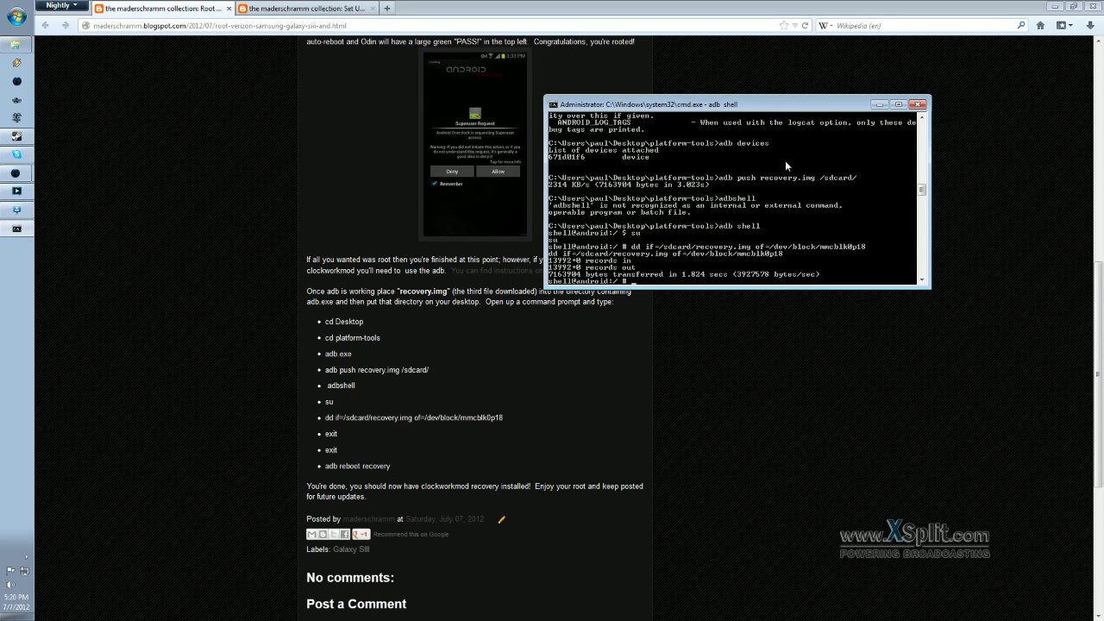
- Exit the superuser session and the phone's shell, and reboot the phone with adb reboot recovery
type("exit")
key("Return")
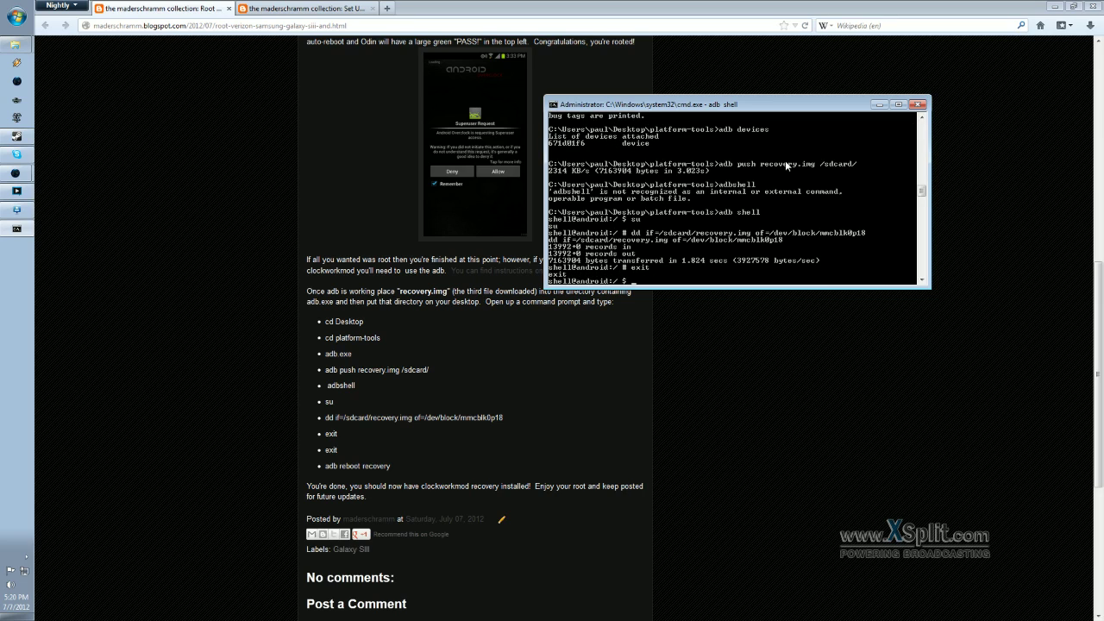
type("exit")
key("Return")
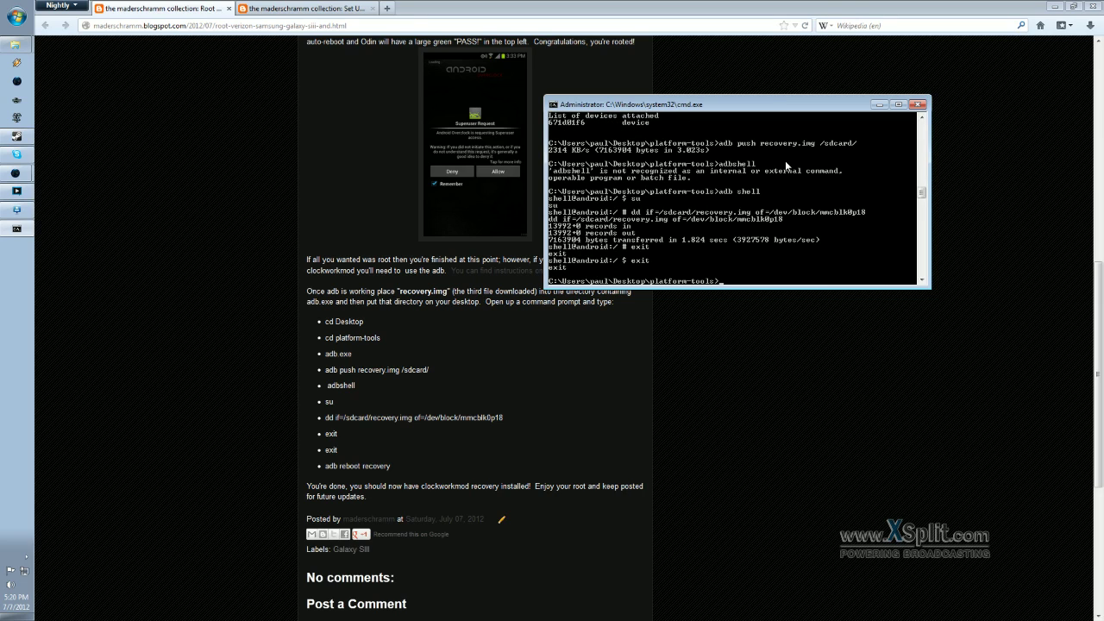
type("adb reboot recovery")
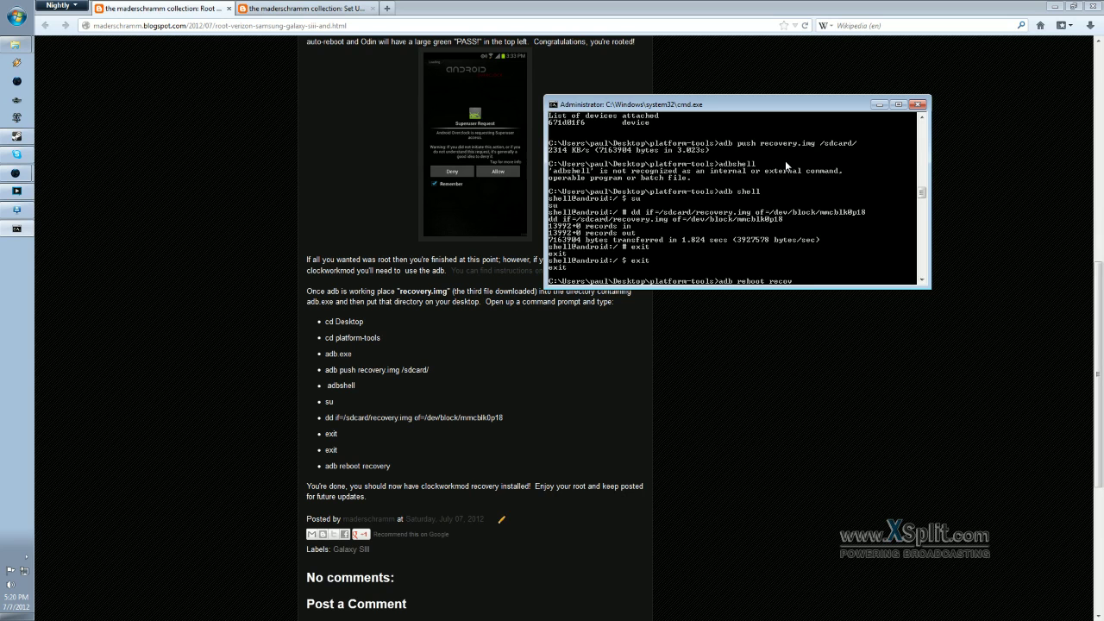